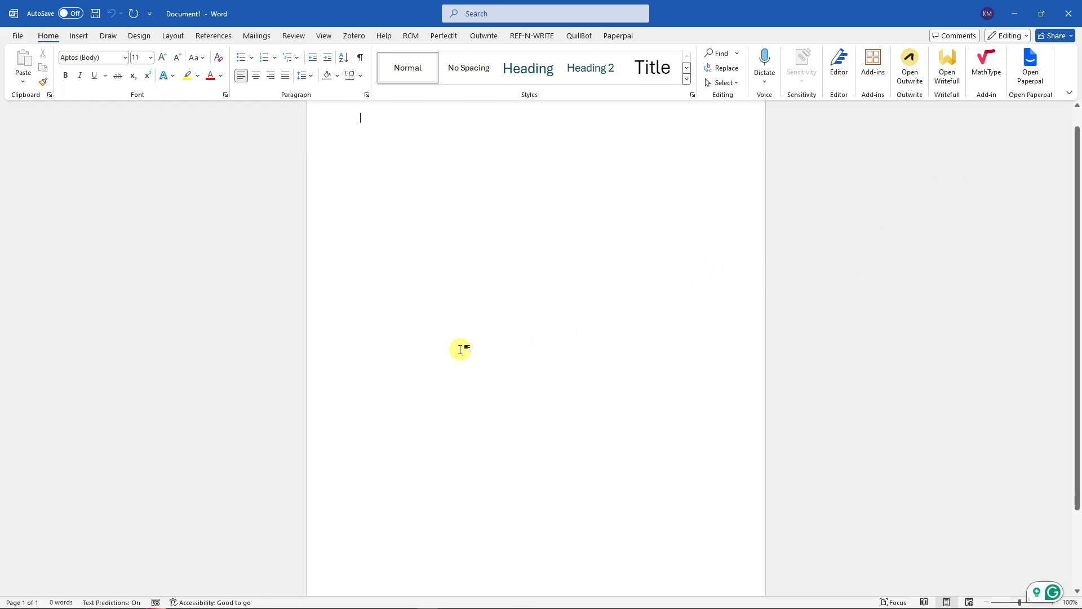
# Step: Browse the ribbon tabs, from Insert and Draw through the add-ins and Review, ending on Layout
pyautogui.scroll(1, 460, 348)
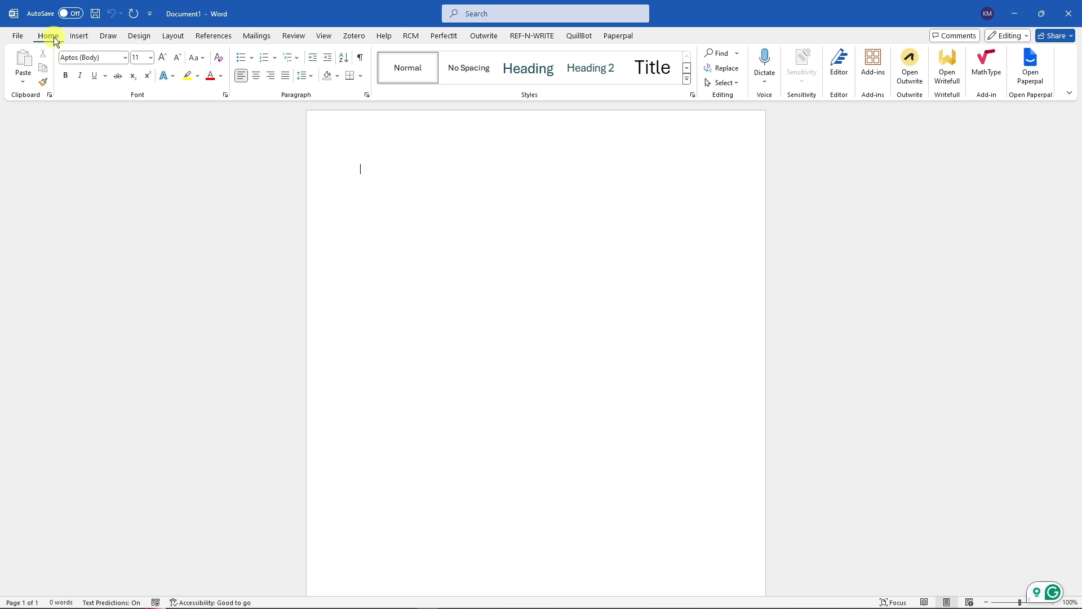
pyautogui.click(77, 36)
pyautogui.click(110, 35)
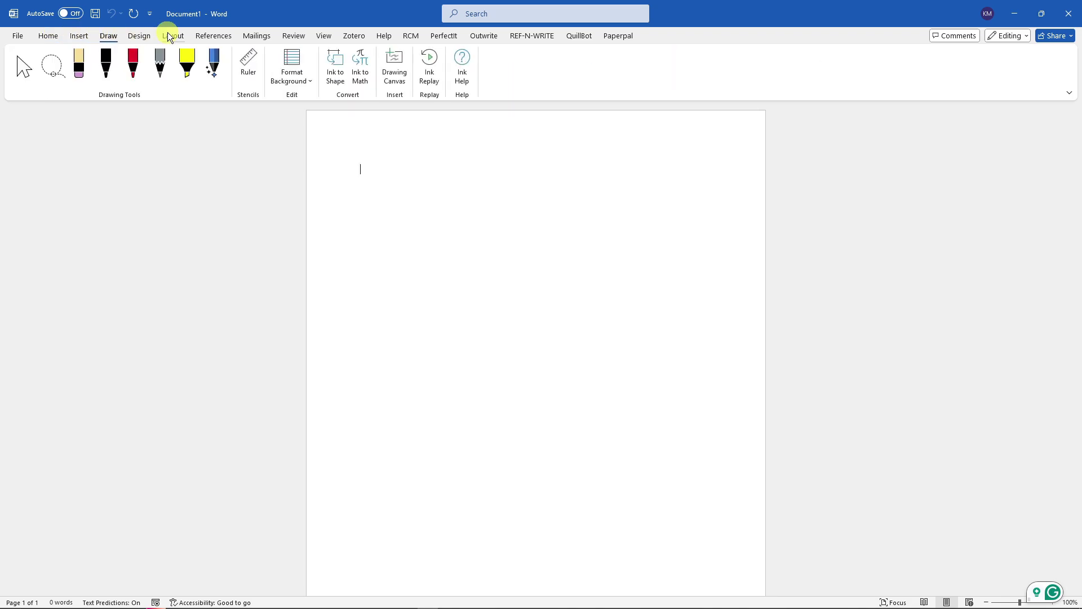
pyautogui.click(620, 36)
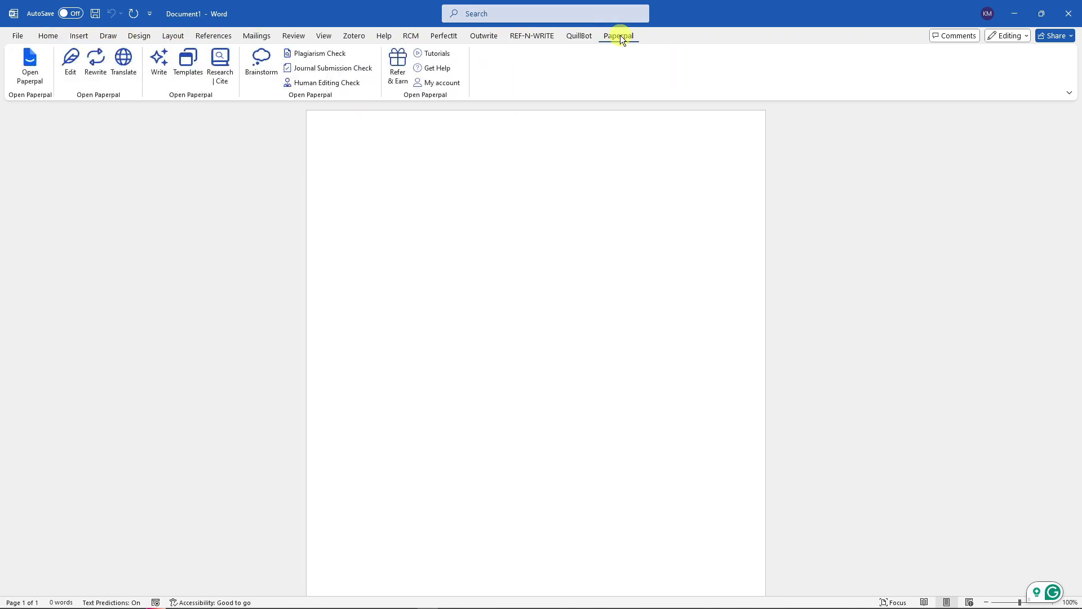
pyautogui.click(570, 37)
pyautogui.click(450, 37)
pyautogui.click(356, 37)
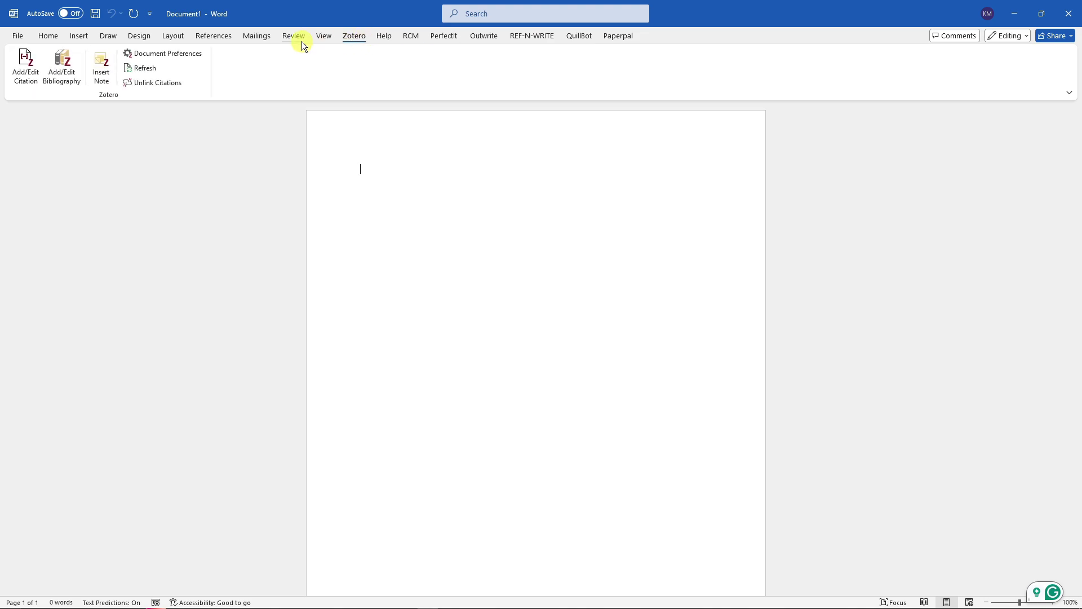
pyautogui.click(296, 37)
pyautogui.click(173, 37)
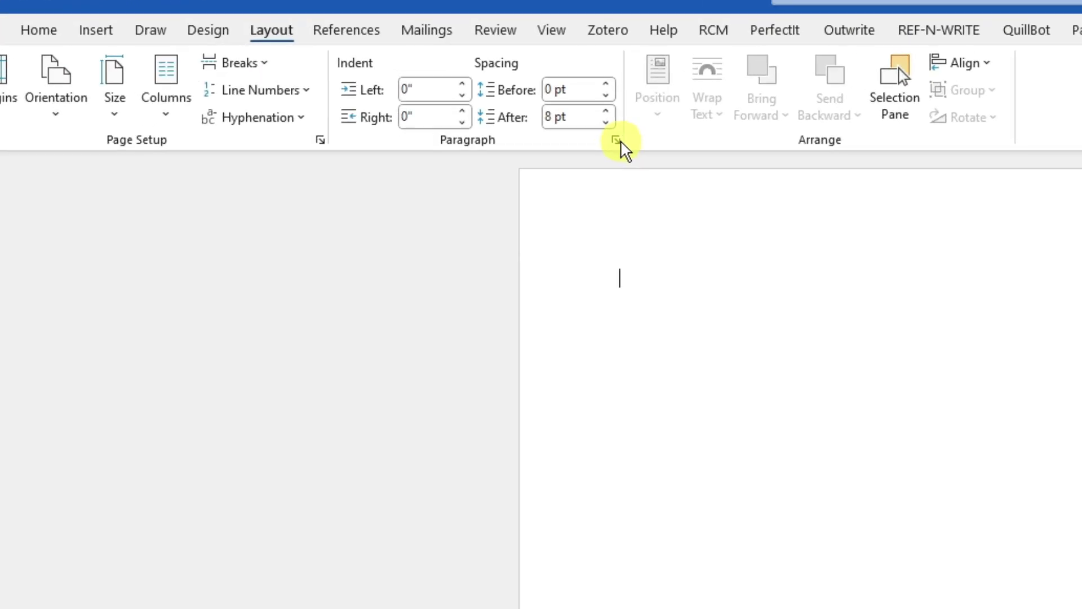
# Step: Glance at the Paragraph and Page Setup dialogs, closing both unchanged
pyautogui.click(357, 95)
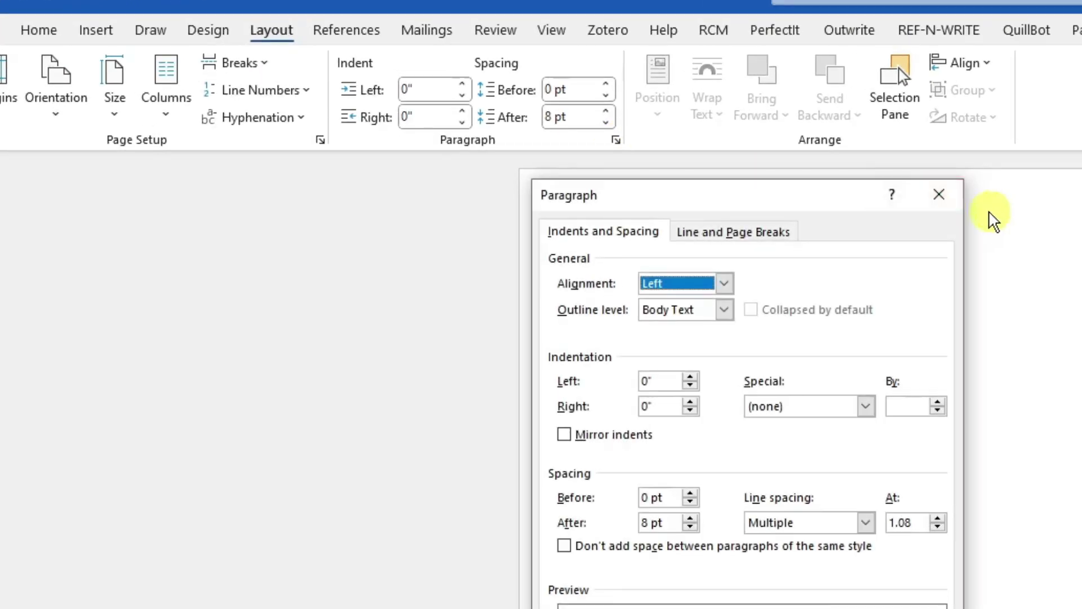
pyautogui.click(938, 194)
pyautogui.click(320, 139)
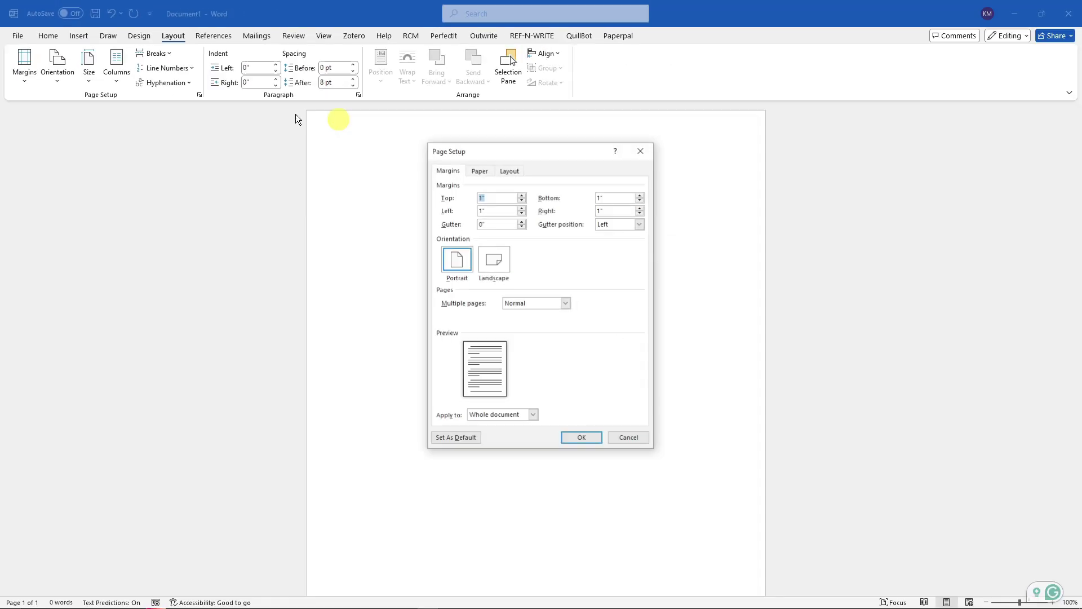
pyautogui.click(640, 150)
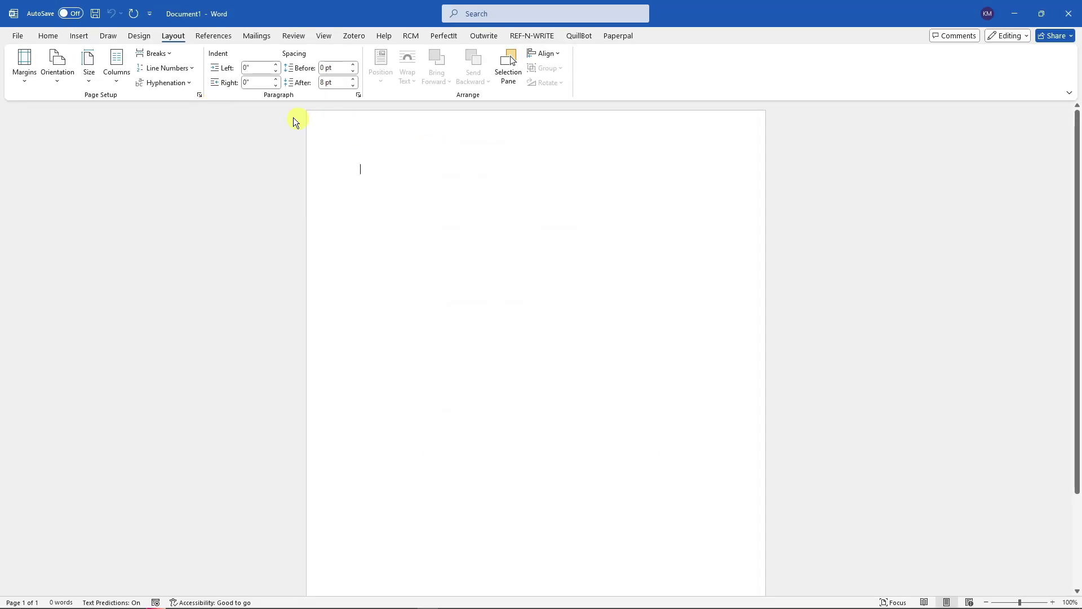
# Step: In Page Setup, look over the Paper tab, then set Multiple pages to Book fold
pyautogui.click(200, 95)
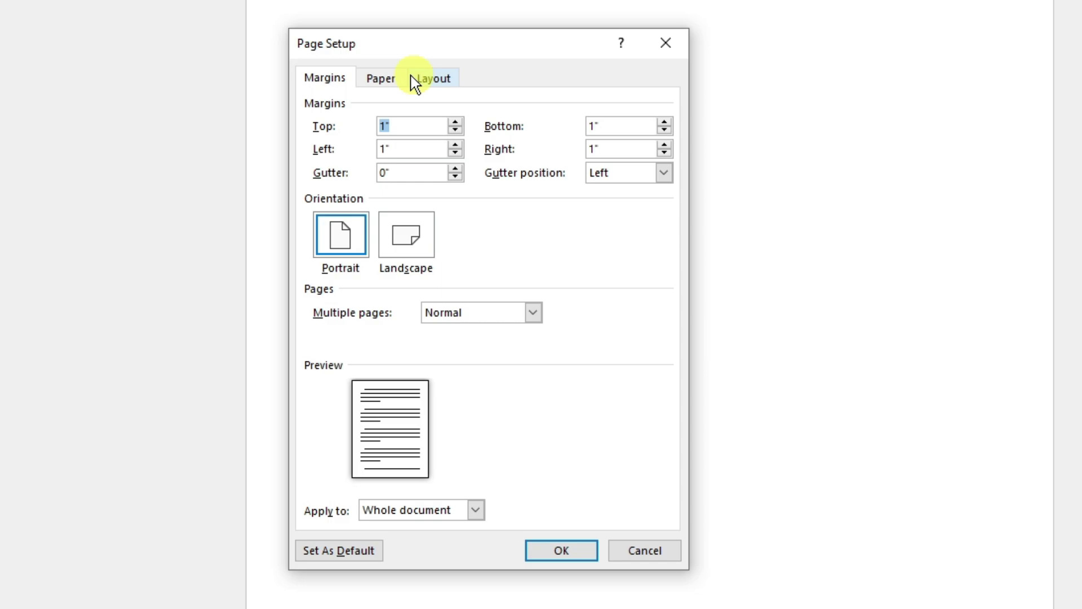
pyautogui.click(391, 80)
pyautogui.hotkey('ctrl', 'Tab')
pyautogui.click(325, 82)
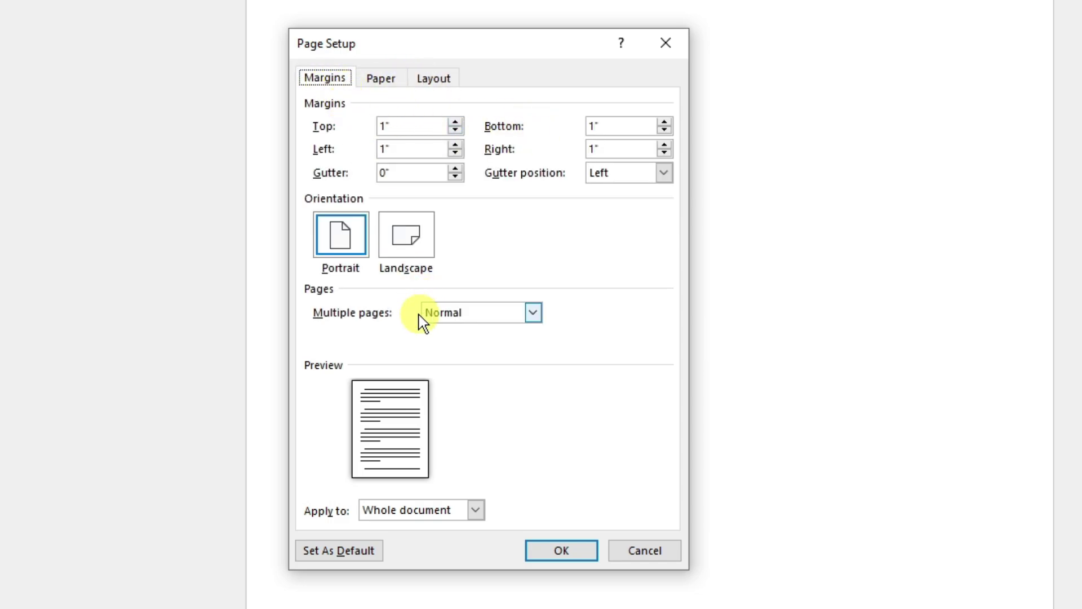
pyautogui.click(533, 312)
pyautogui.click(477, 370)
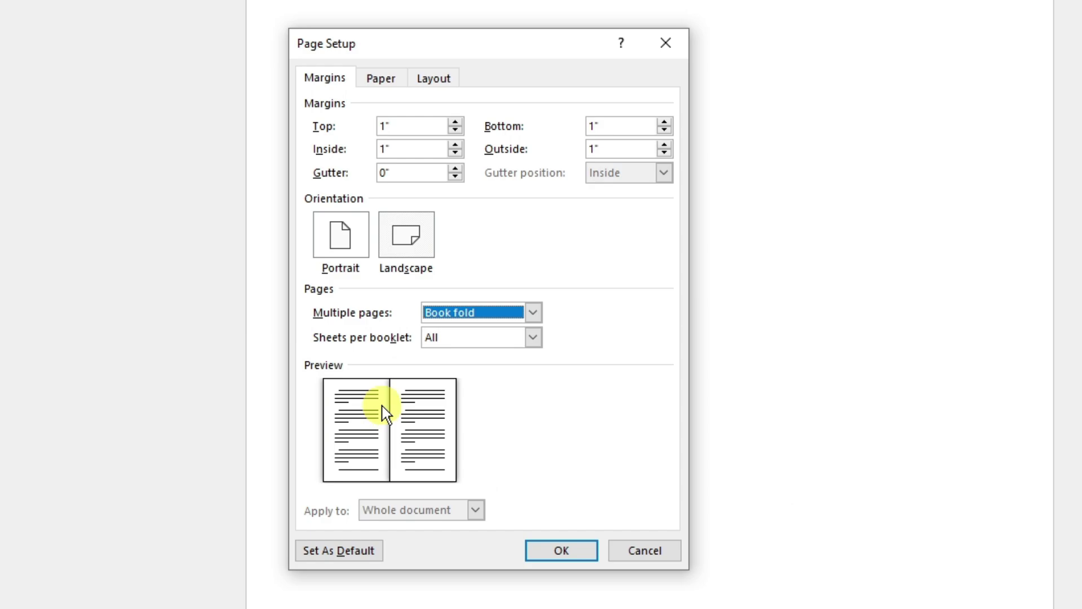
# Step: Adjust the Gutter spin box to 0.5 inch
pyautogui.click(458, 178)
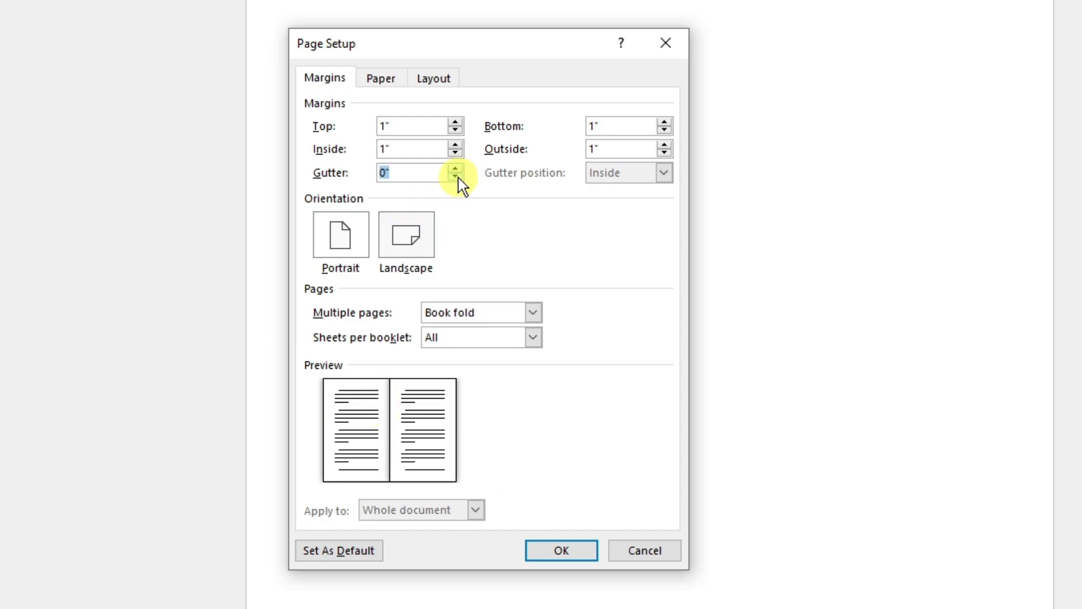
pyautogui.click(458, 170)
pyautogui.click(458, 170)
pyautogui.click(458, 169)
pyautogui.click(458, 170)
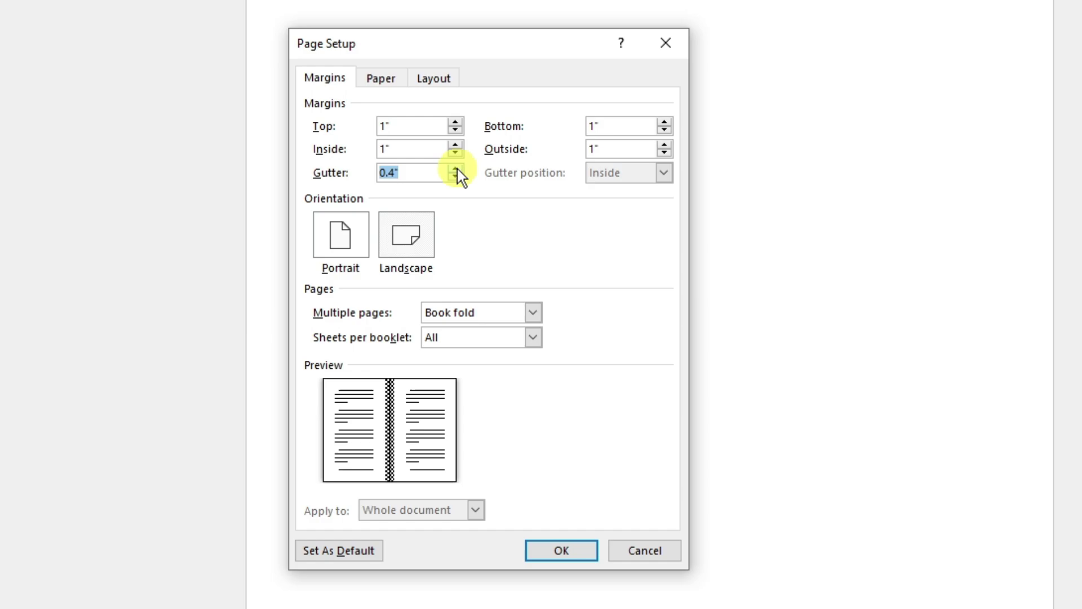
pyautogui.click(458, 170)
pyautogui.click(457, 170)
pyautogui.click(457, 170)
pyautogui.click(457, 169)
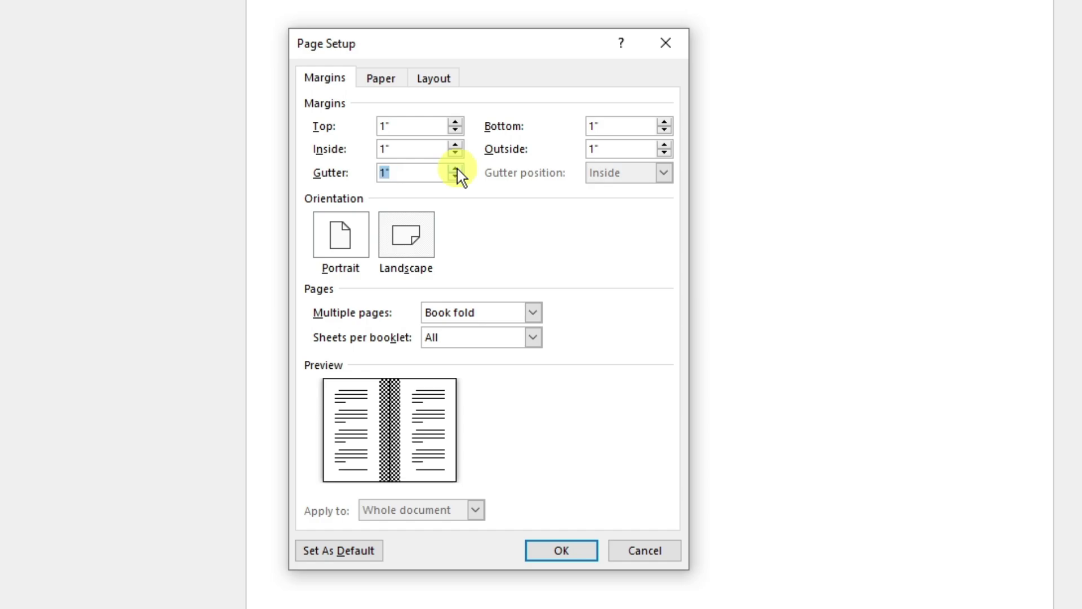
pyautogui.click(455, 170)
pyautogui.click(454, 176)
pyautogui.click(454, 176)
pyautogui.click(454, 177)
pyautogui.click(455, 176)
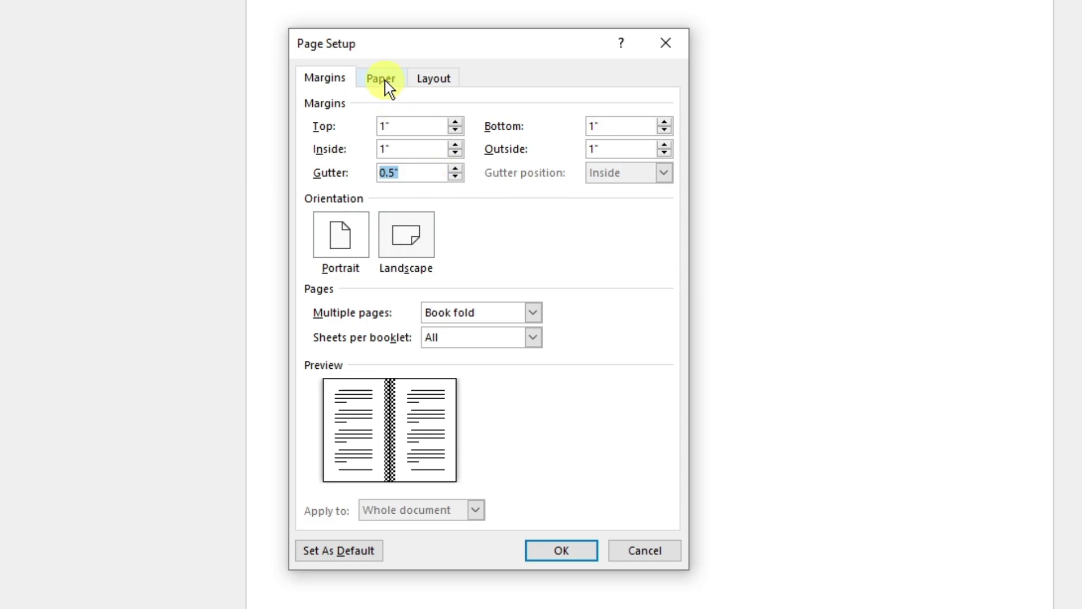
# Step: On the Paper tab, browse the paper size list, check the page height, and try Tabloid
pyautogui.moveTo(437, 45); pyautogui.dragTo(567, 40)
pyautogui.click(519, 77)
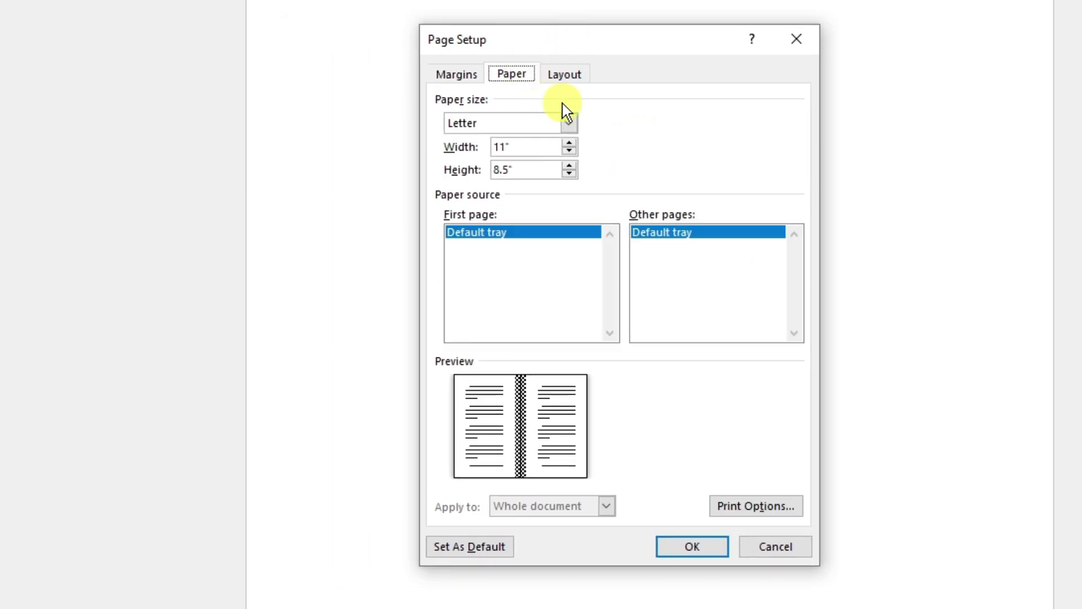
pyautogui.click(569, 123)
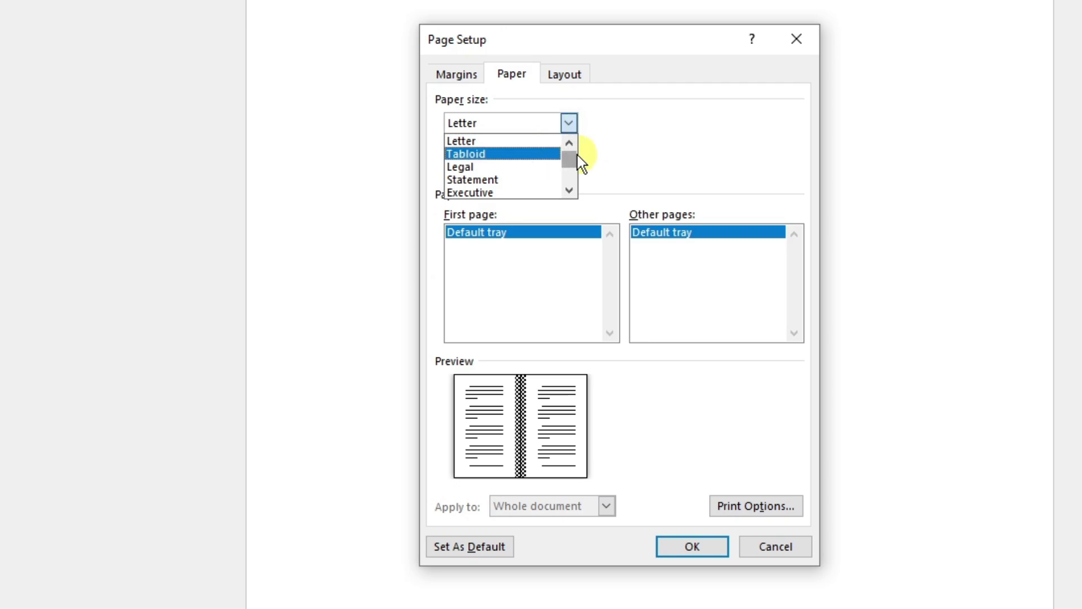
pyautogui.moveTo(581, 163); pyautogui.dragTo(573, 169)
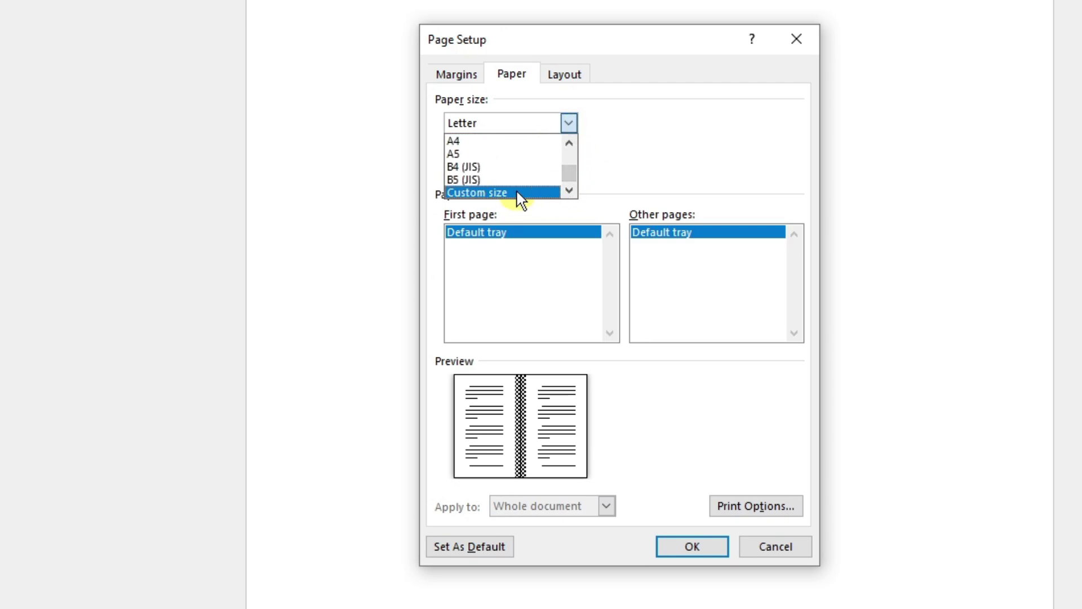
pyautogui.click(546, 125)
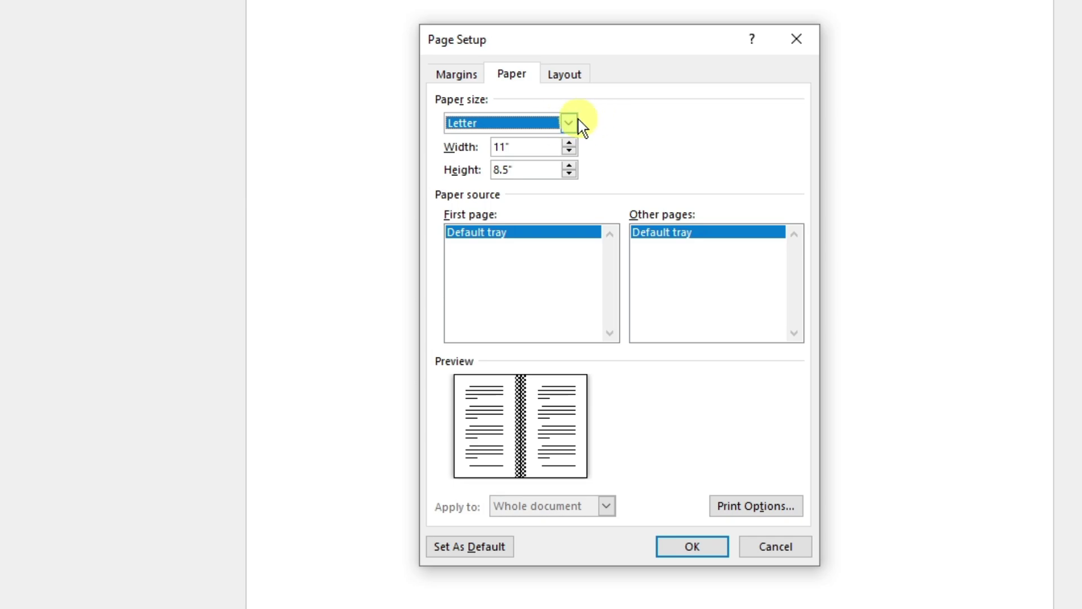
pyautogui.click(530, 168)
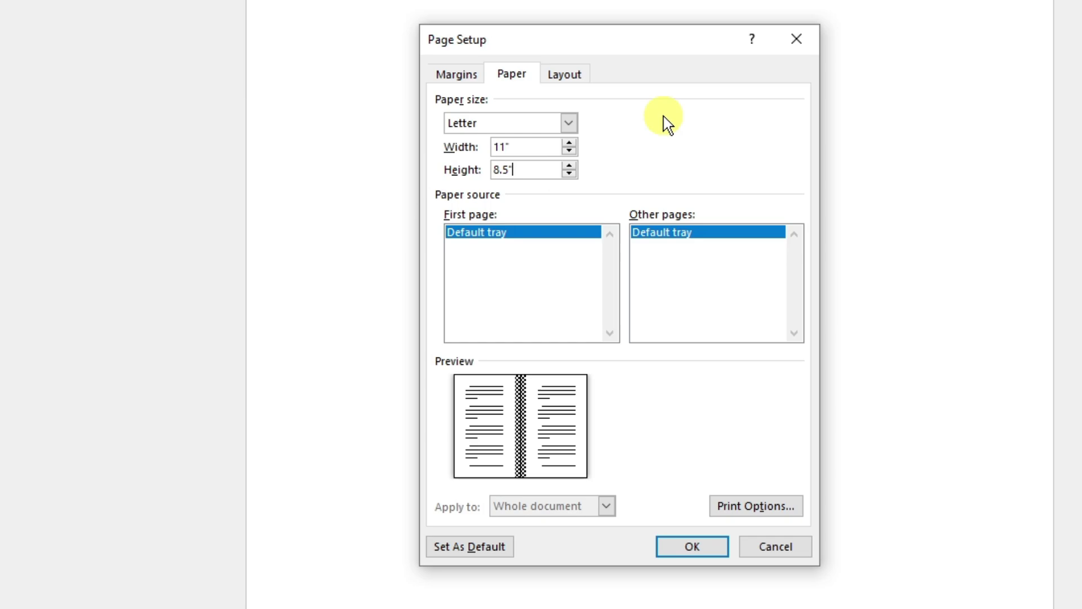
pyautogui.click(568, 121)
pyautogui.click(485, 154)
# Step: Settle on A4 (11.69" by 8.27") after trying A3, and apply the book fold settings
pyautogui.click(569, 122)
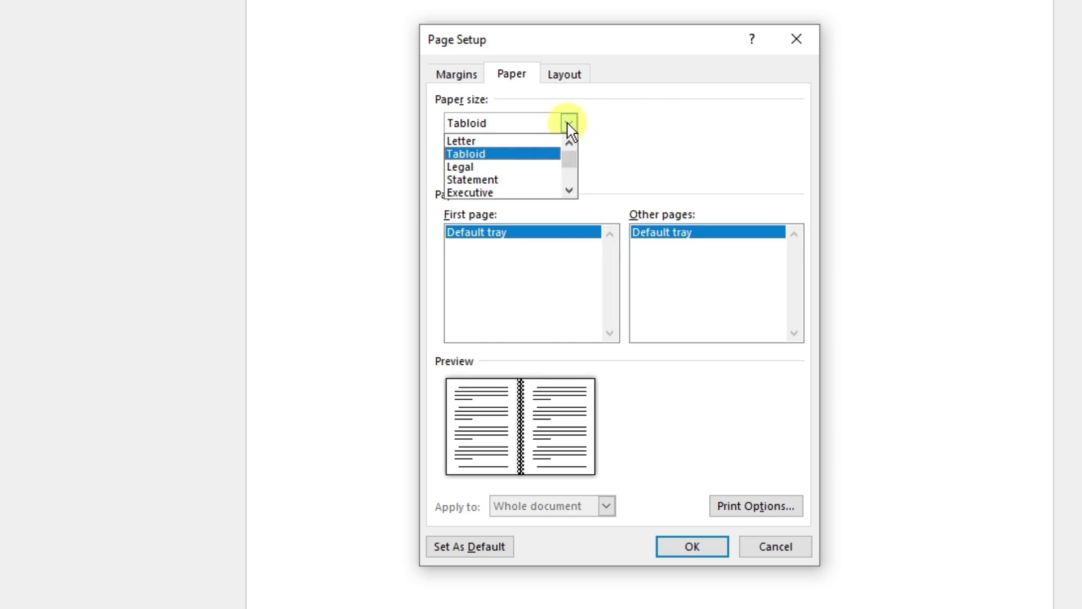
pyautogui.scroll(-2, 563, 169)
pyautogui.click(516, 154)
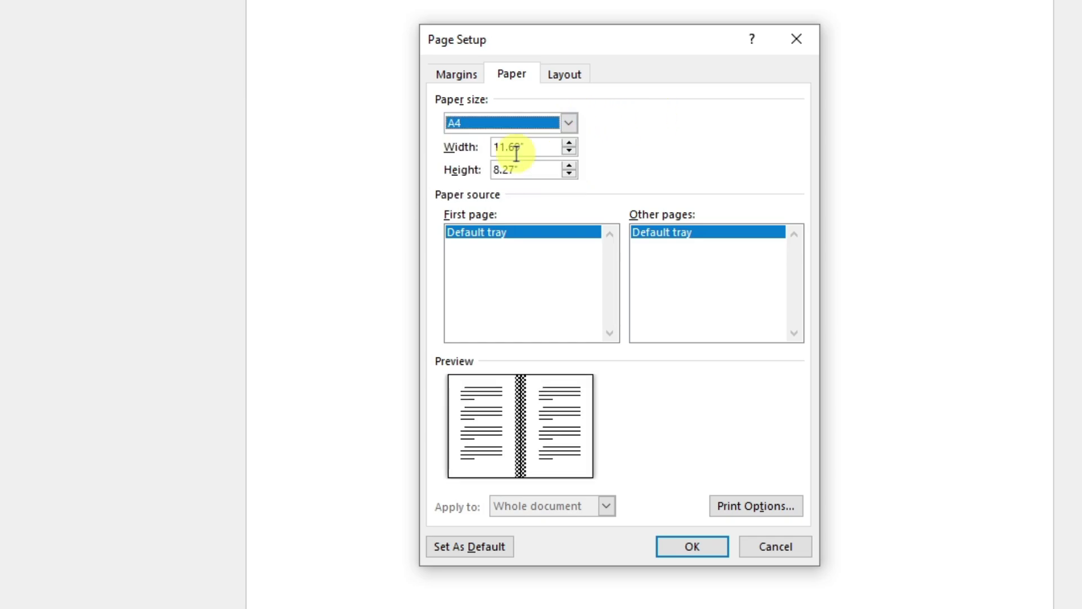
pyautogui.click(550, 147)
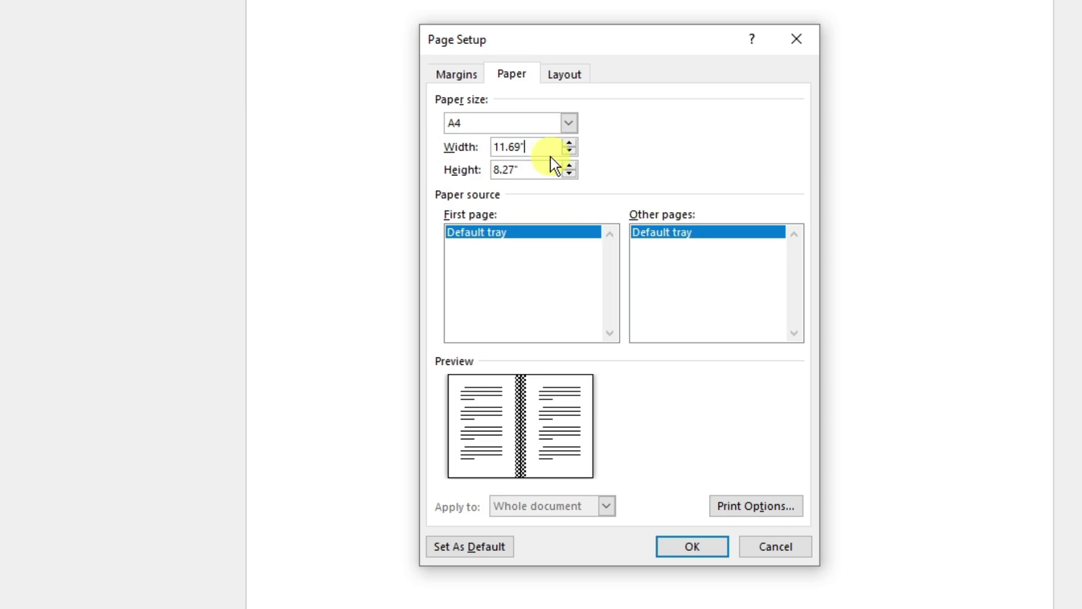
pyautogui.click(556, 171)
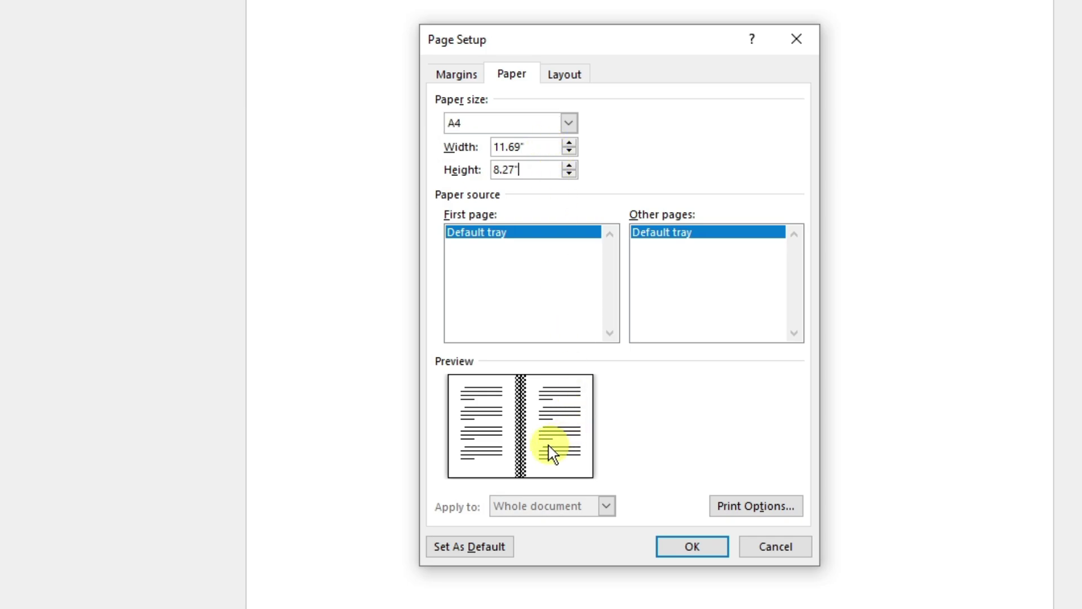
pyautogui.click(570, 125)
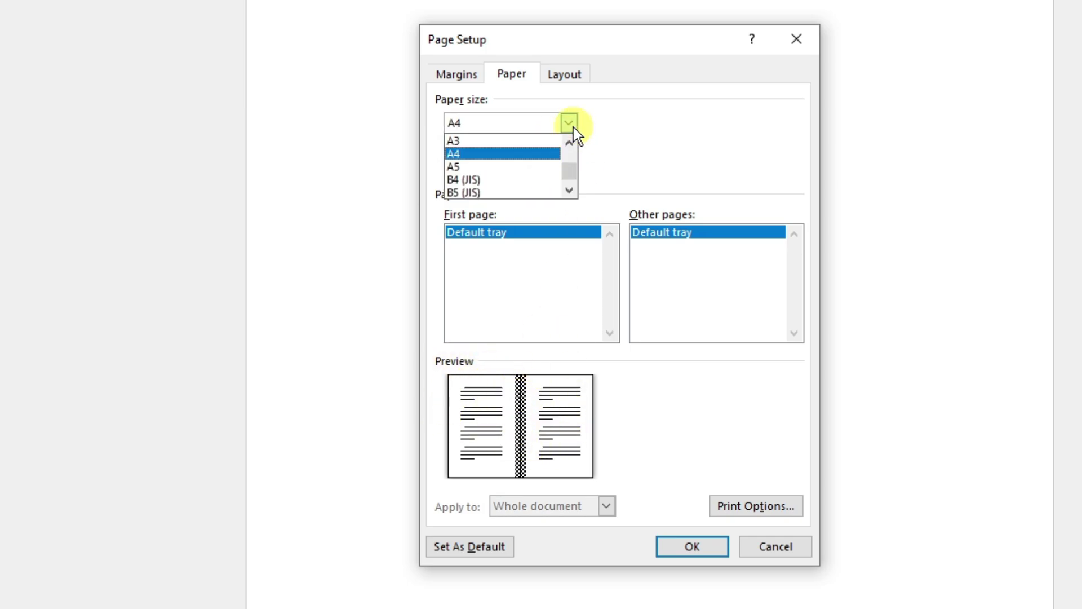
pyautogui.click(517, 138)
pyautogui.click(570, 124)
pyautogui.click(517, 150)
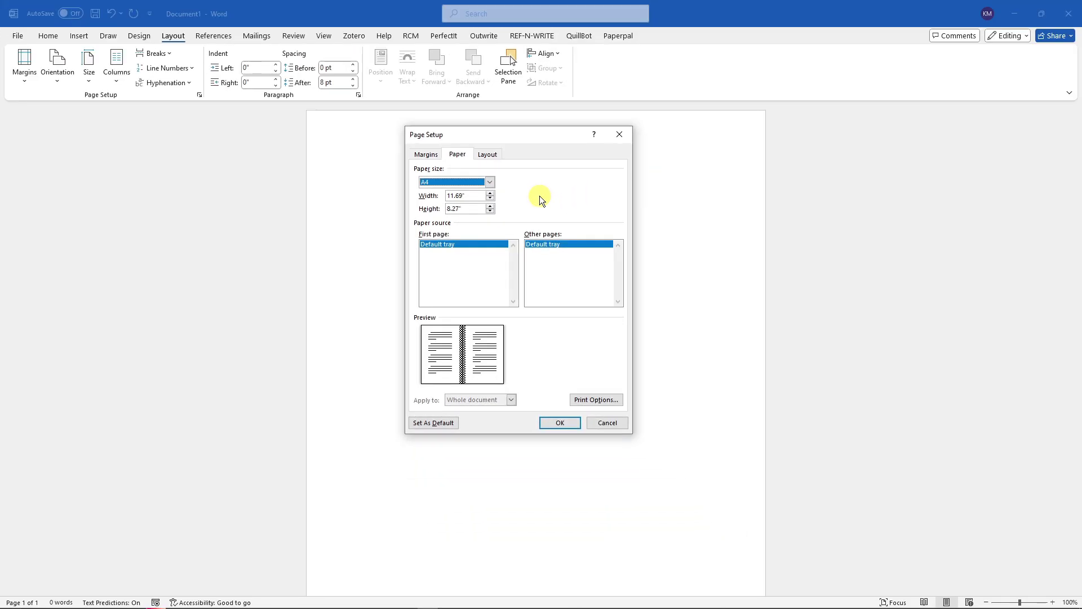
pyautogui.click(560, 423)
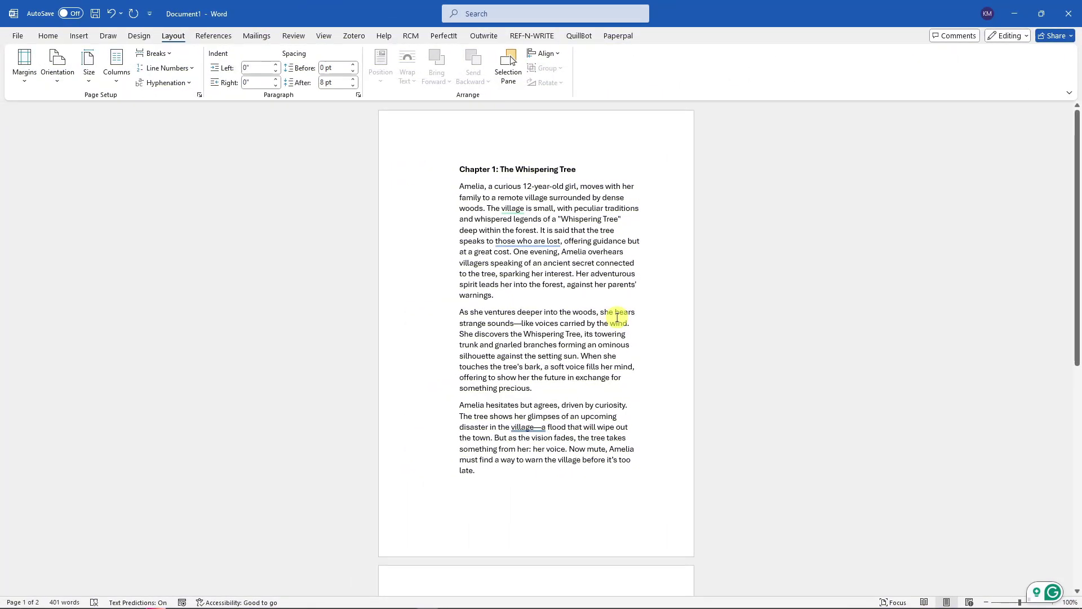
pyautogui.scroll(2, 618, 315)
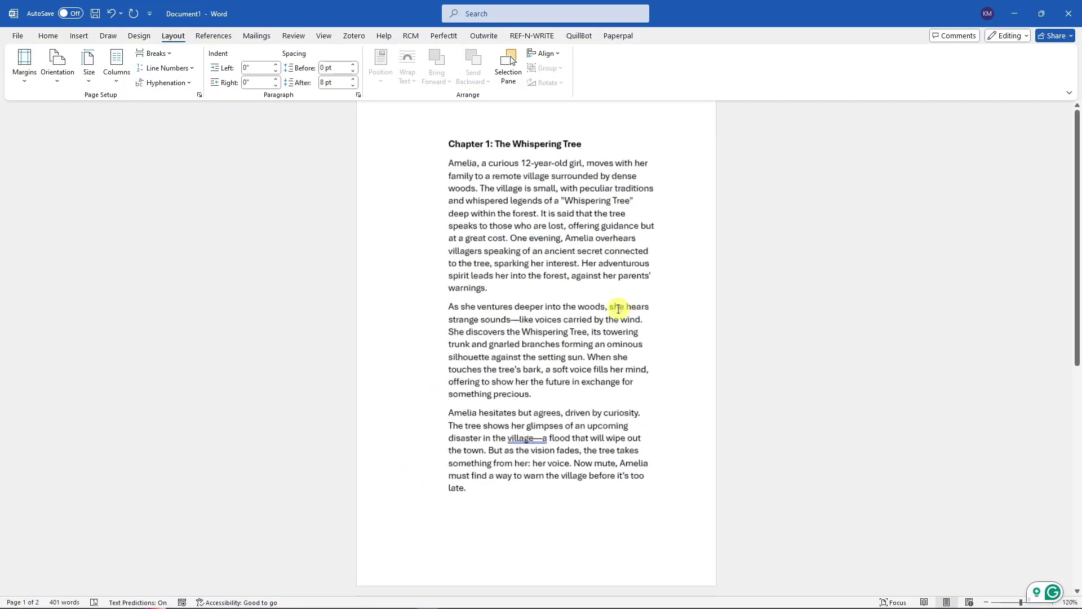
pyautogui.scroll(1, 618, 309)
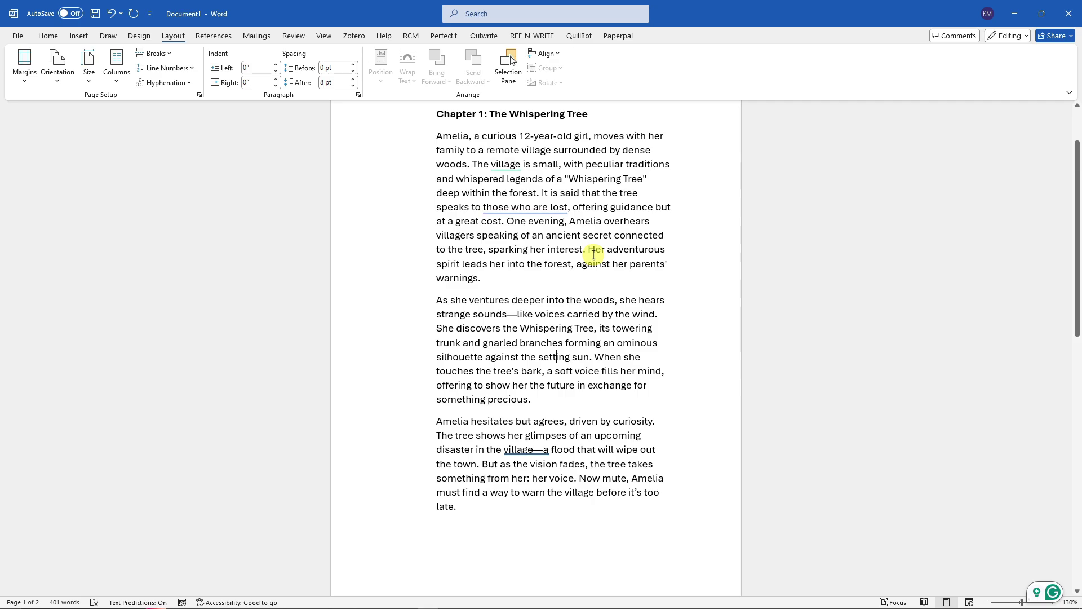
pyautogui.scroll(-1, 593, 255)
pyautogui.scroll(2, 593, 255)
pyautogui.scroll(-10, 596, 257)
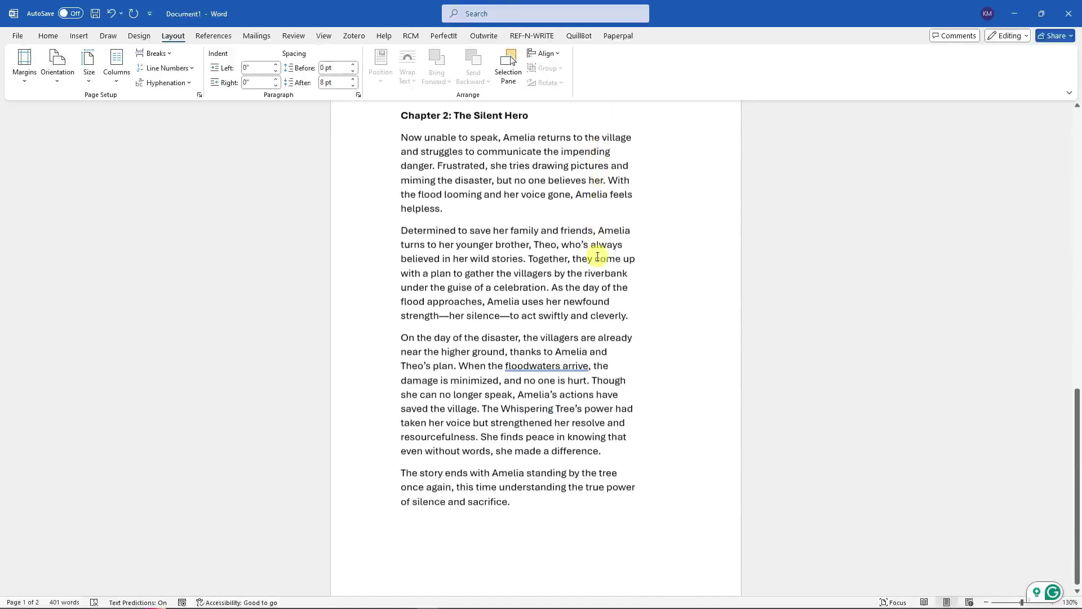
pyautogui.scroll(10, 597, 255)
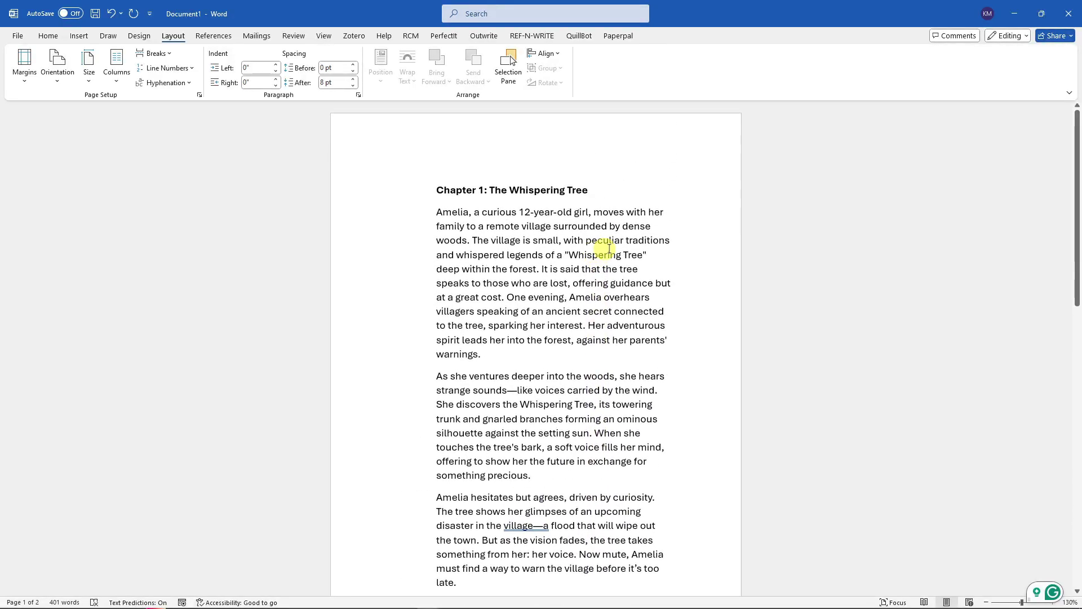
pyautogui.moveTo(437, 188); pyautogui.dragTo(662, 498)
pyautogui.click(703, 404)
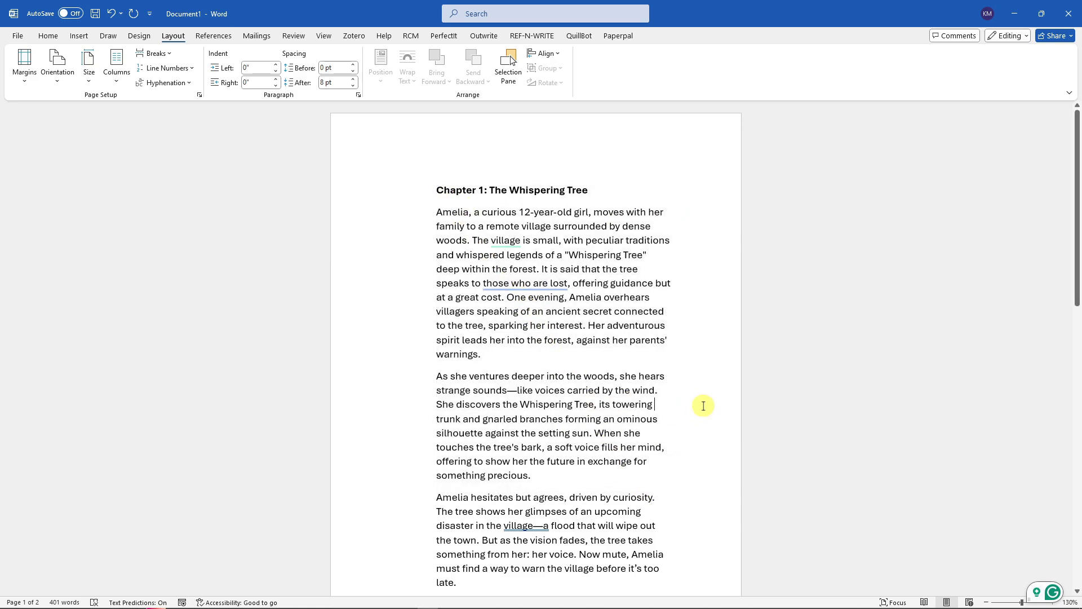
pyautogui.moveTo(438, 188); pyautogui.dragTo(651, 540)
pyautogui.scroll(-10, 623, 411)
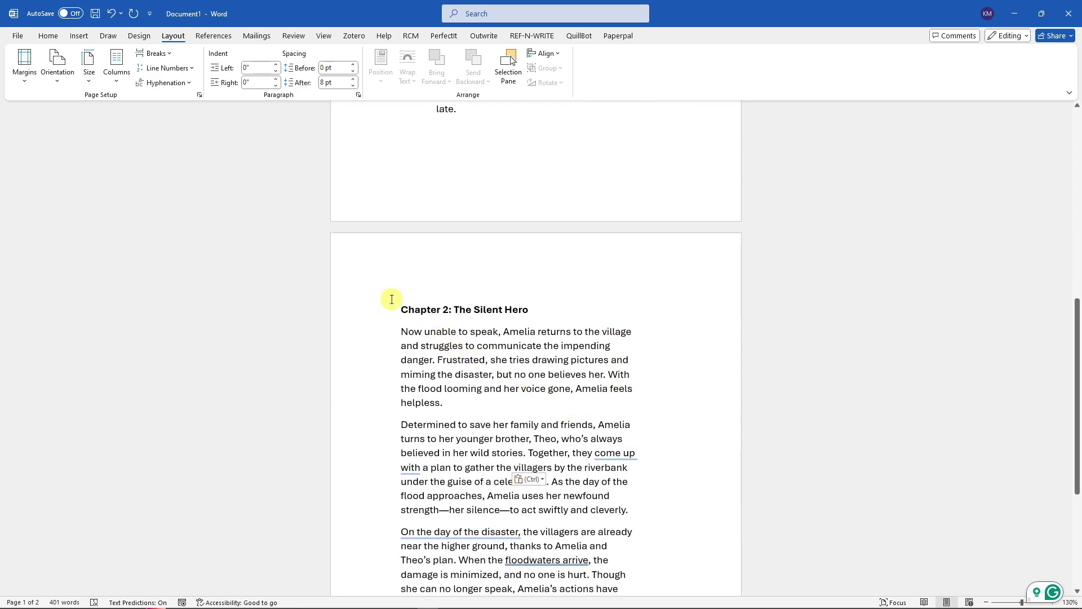
pyautogui.tripleClick(459, 357)
pyautogui.click(389, 309)
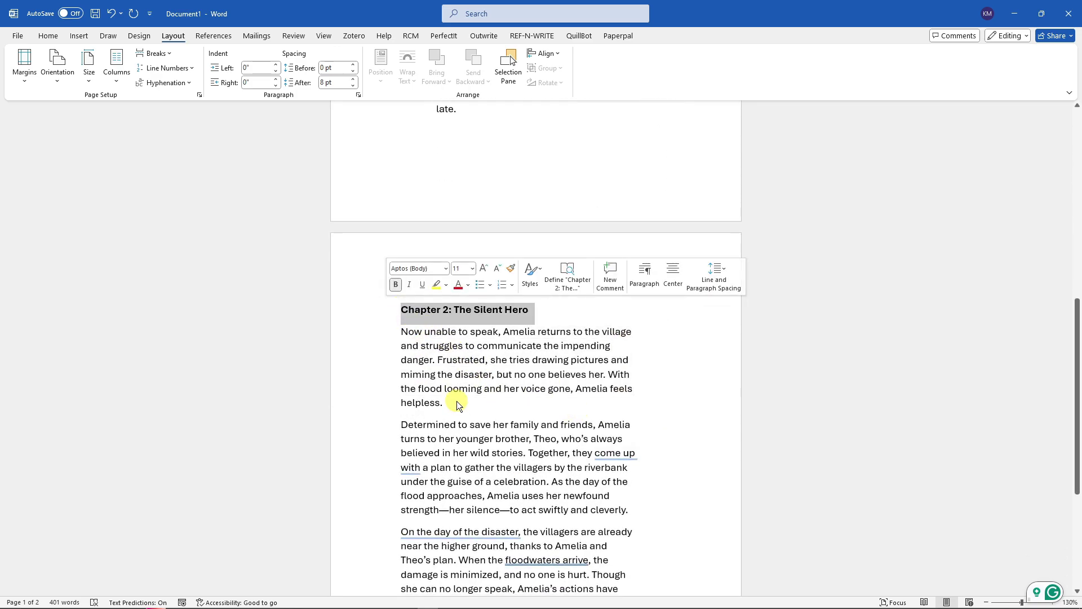
pyautogui.click(409, 311)
pyautogui.moveTo(406, 309); pyautogui.dragTo(685, 547)
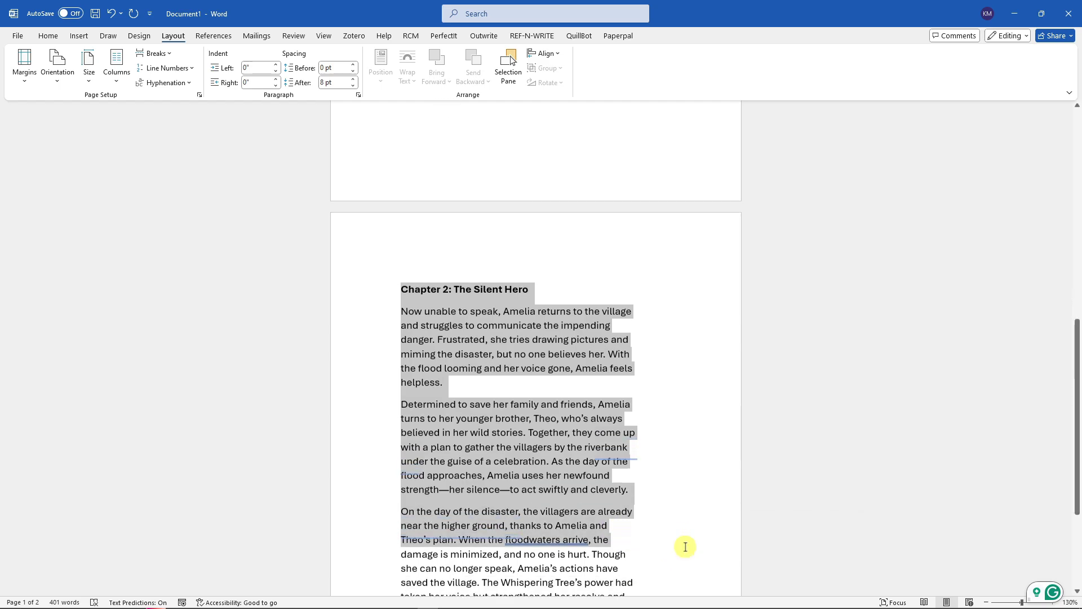
pyautogui.hotkey('ctrl', 'v')
pyautogui.scroll(6, 665, 520)
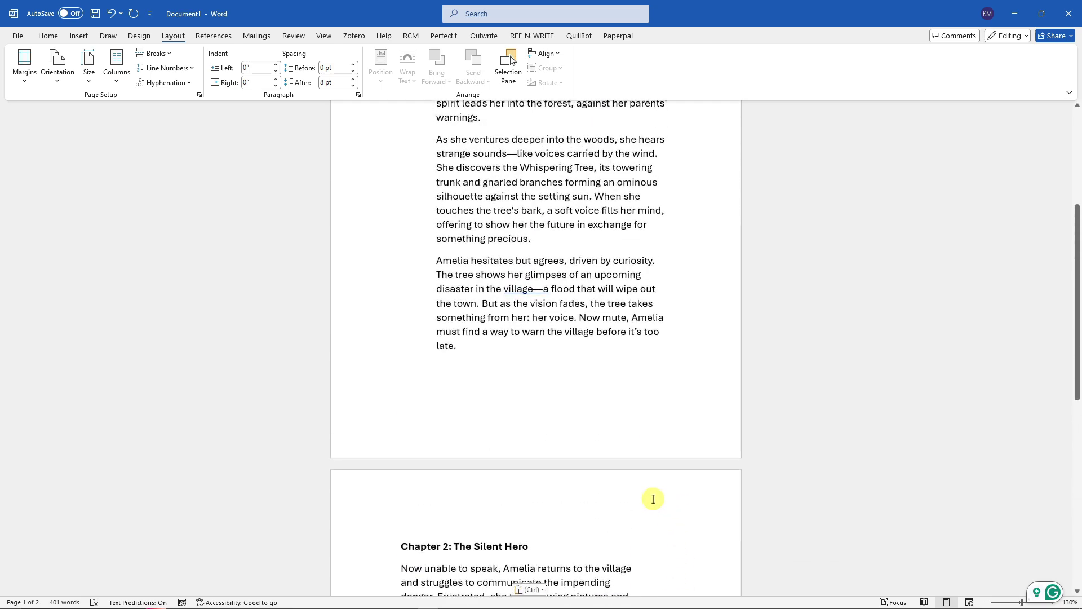
pyautogui.scroll(5, 653, 499)
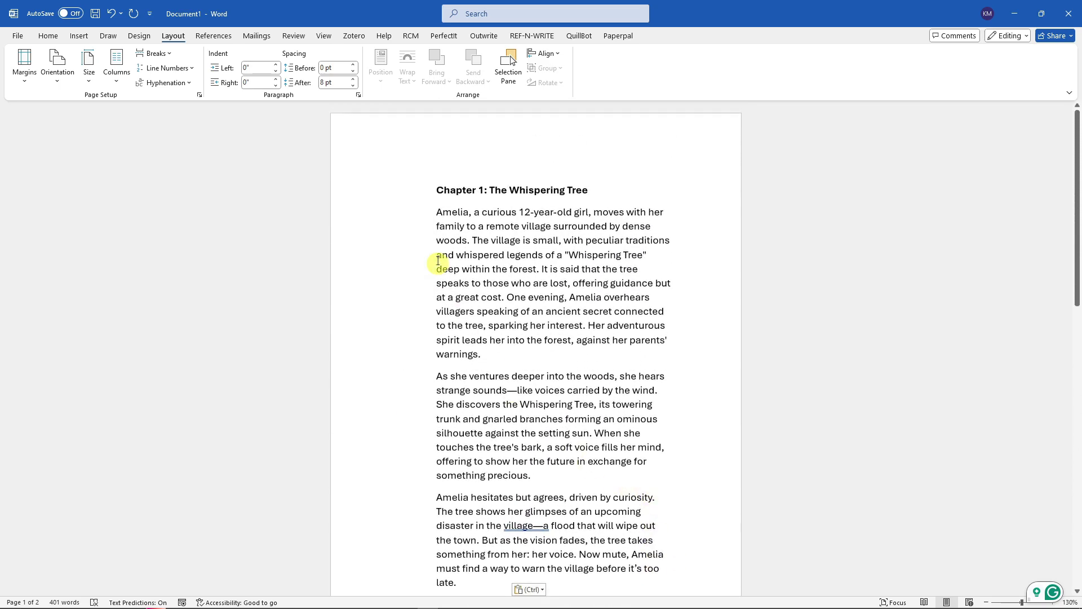
pyautogui.scroll(-7, 568, 339)
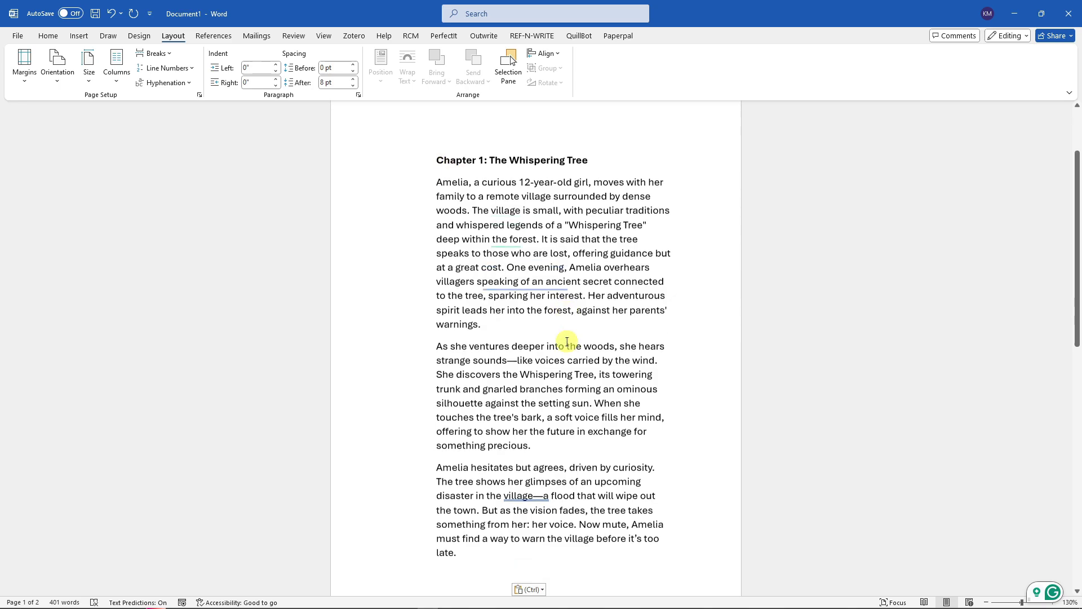
pyautogui.scroll(-3, 568, 339)
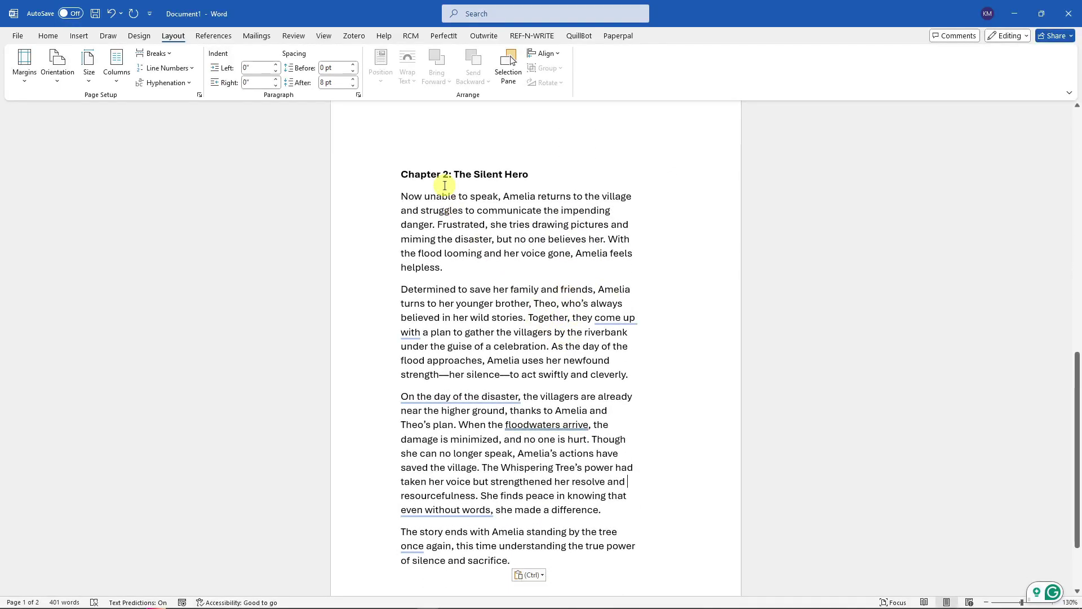
pyautogui.scroll(10, 444, 185)
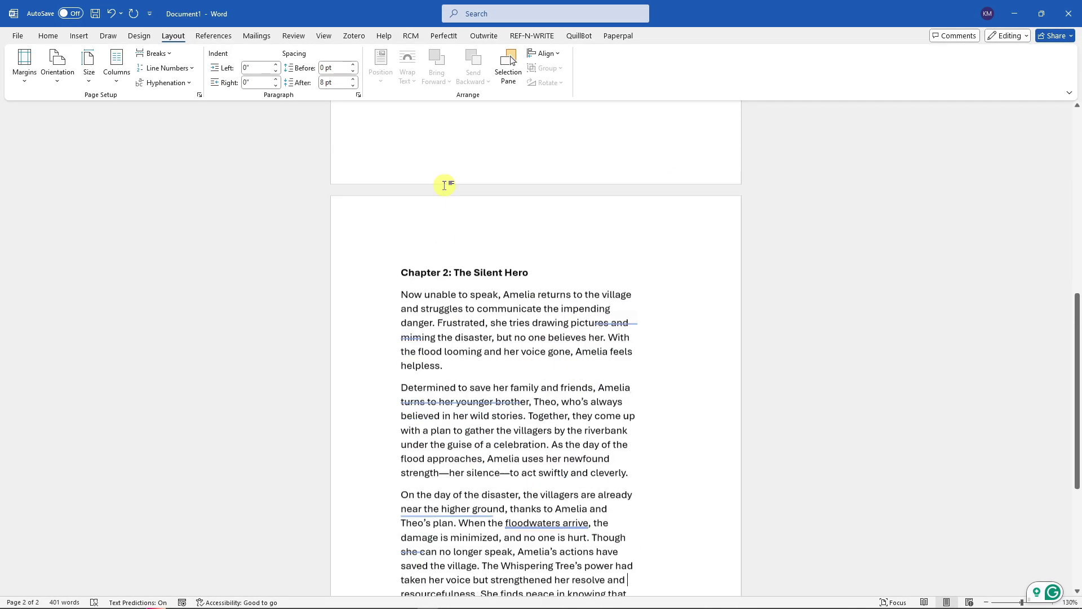
pyautogui.moveTo(434, 187); pyautogui.dragTo(510, 376)
pyautogui.scroll(-10, 560, 374)
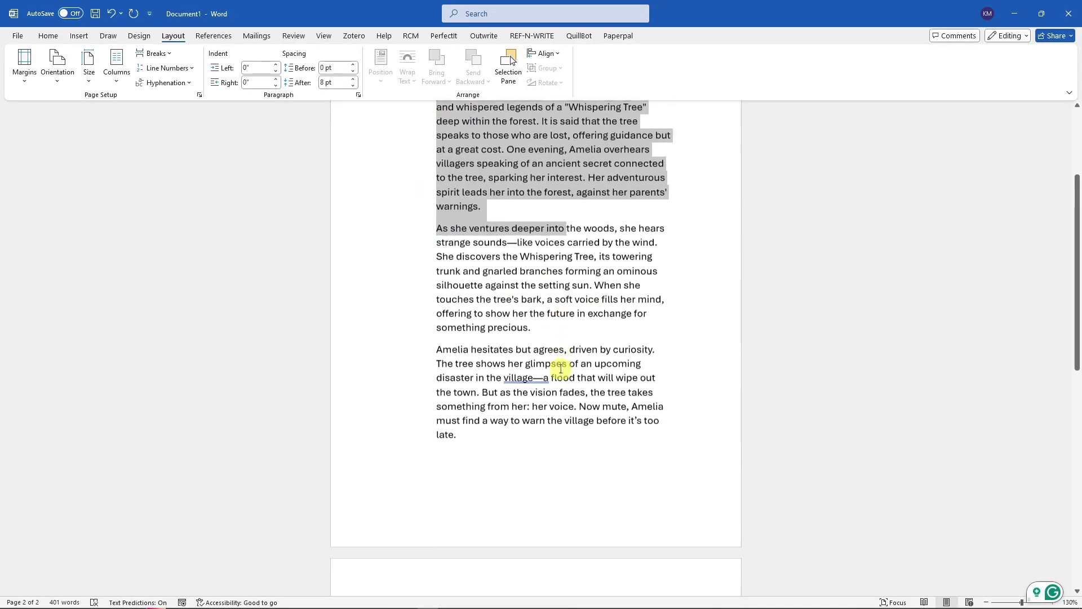
pyautogui.click(551, 320)
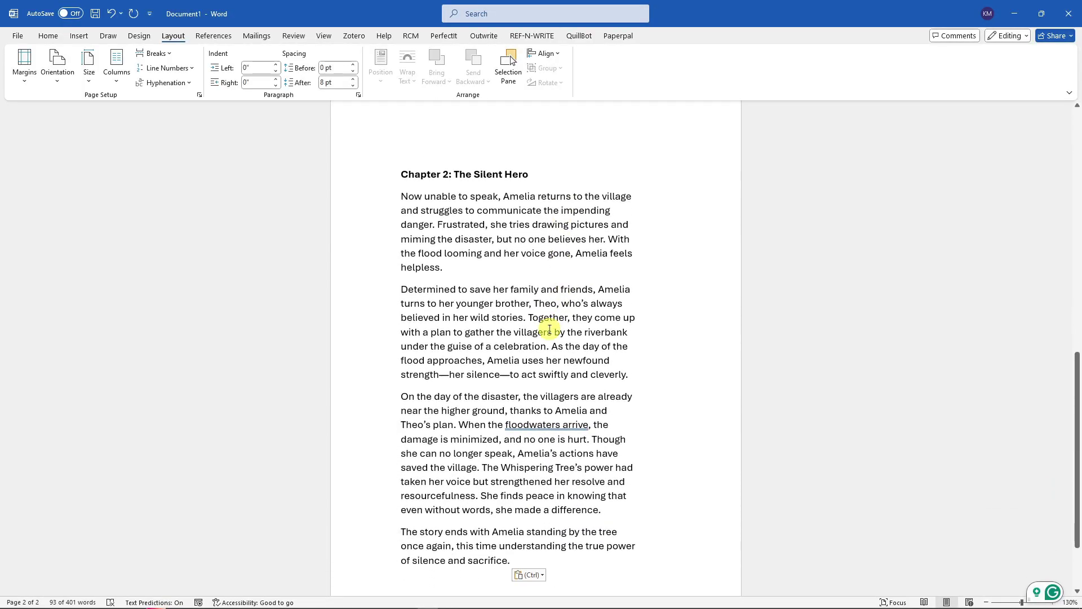
pyautogui.scroll(10, 551, 322)
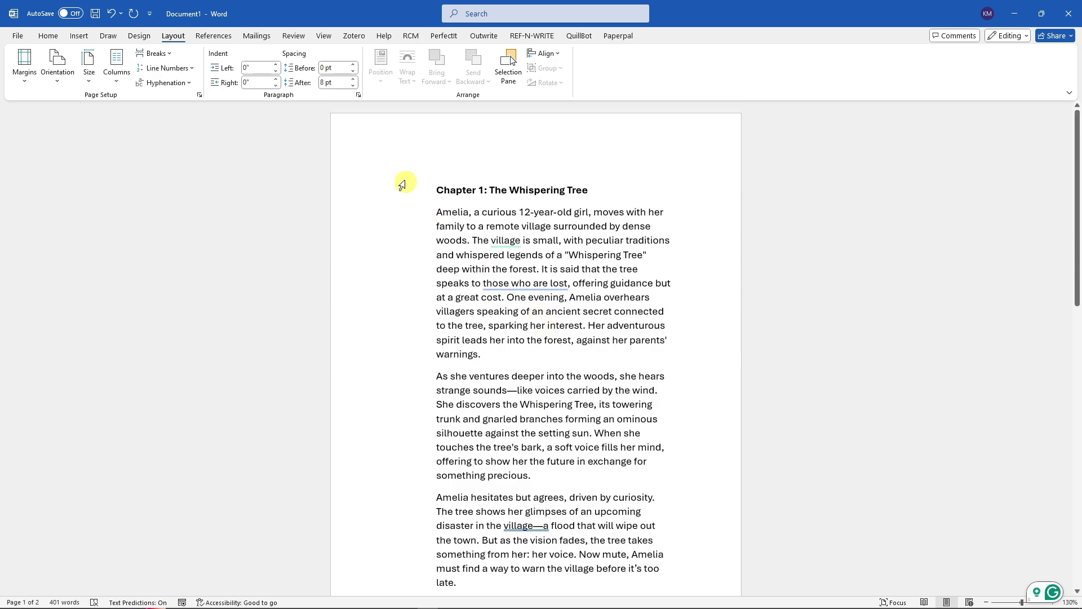
pyautogui.click(200, 95)
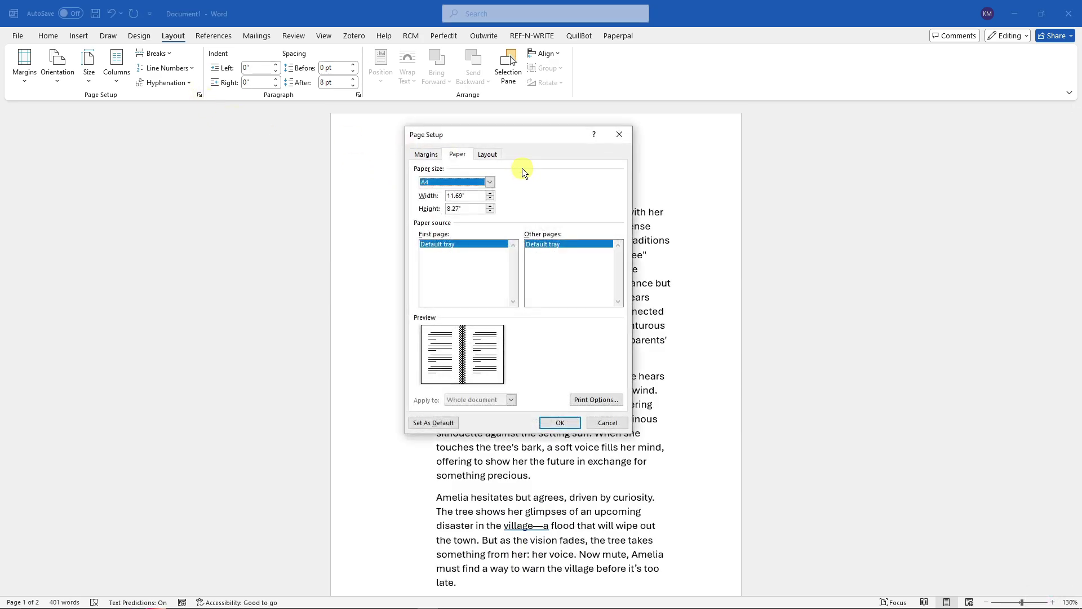
pyautogui.click(426, 154)
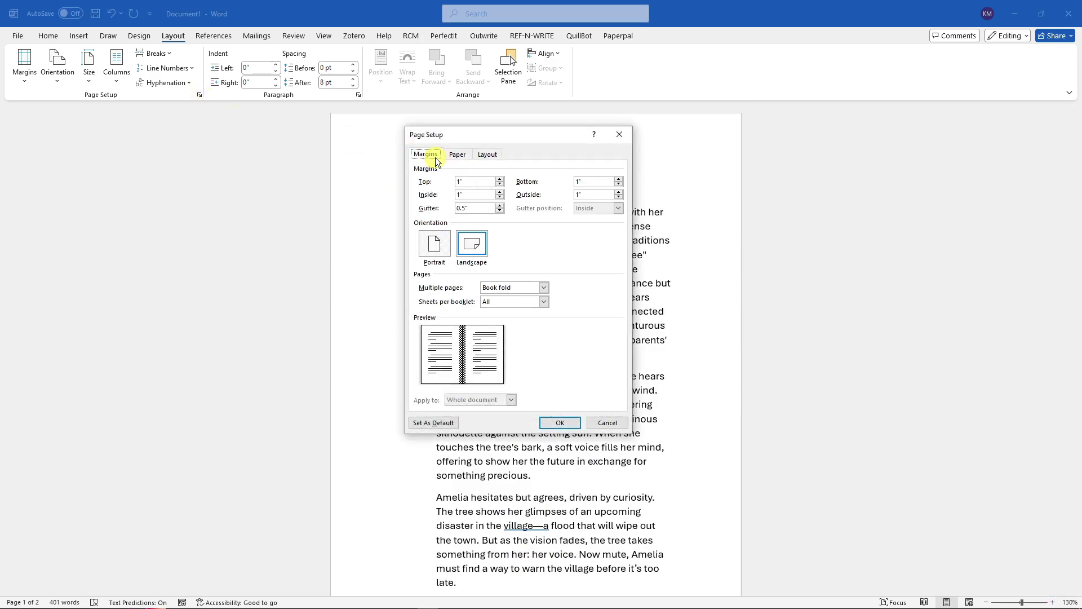
pyautogui.click(620, 139)
pyautogui.click(560, 226)
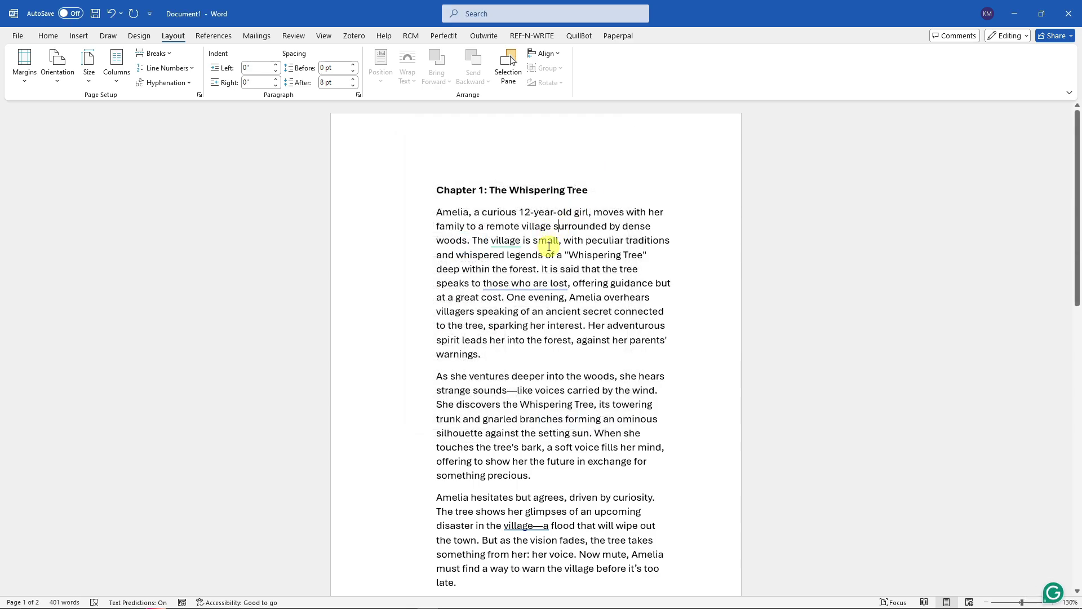
# Step: In File > Print, choose Manually Print on Both Sides and check the Print All Pages options
pyautogui.click(18, 36)
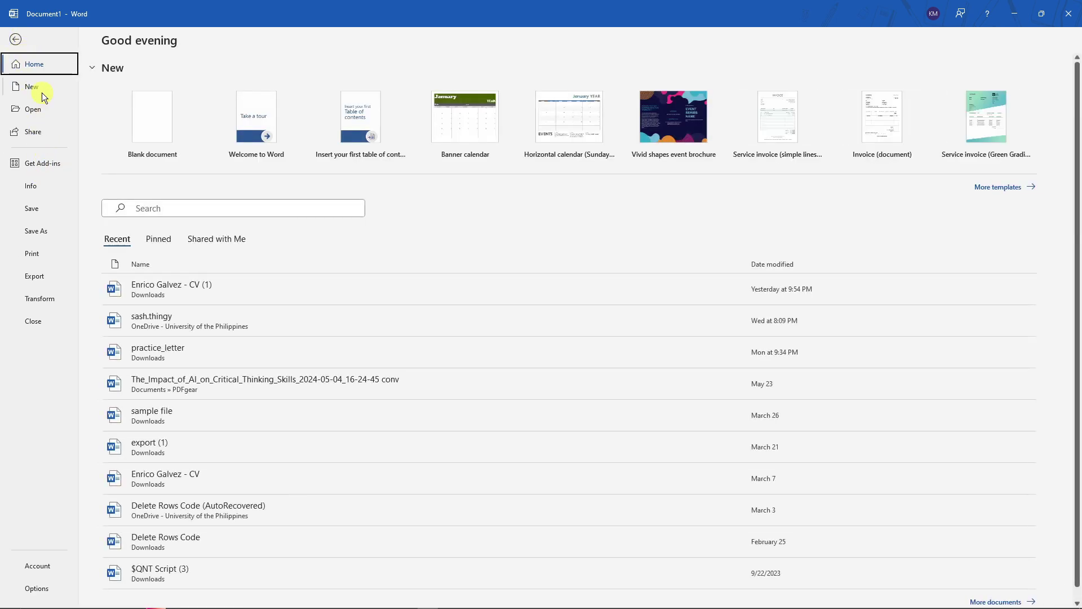
pyautogui.click(49, 253)
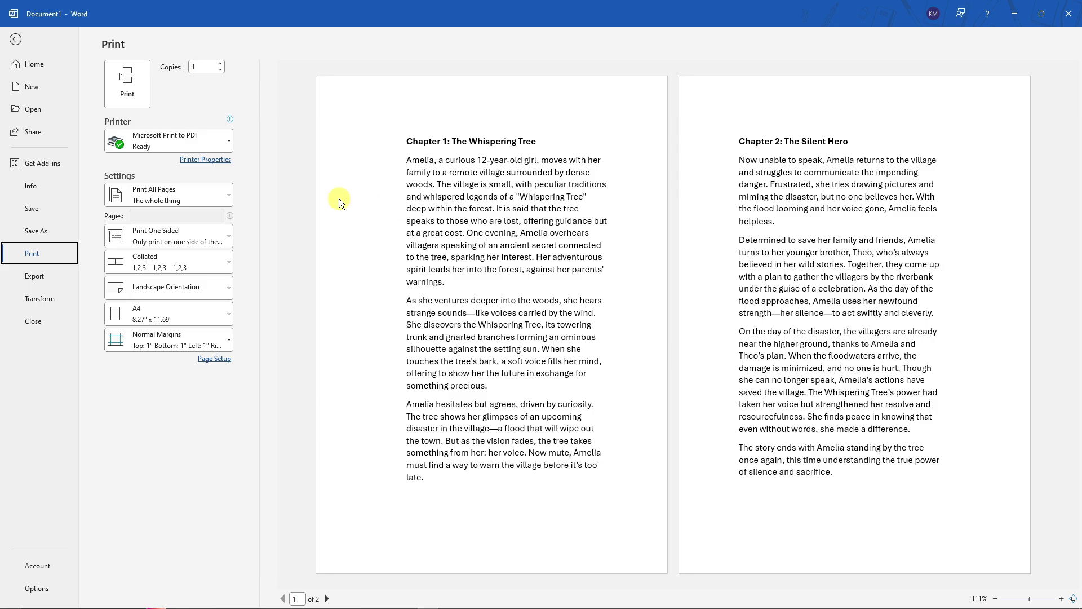
pyautogui.click(227, 235)
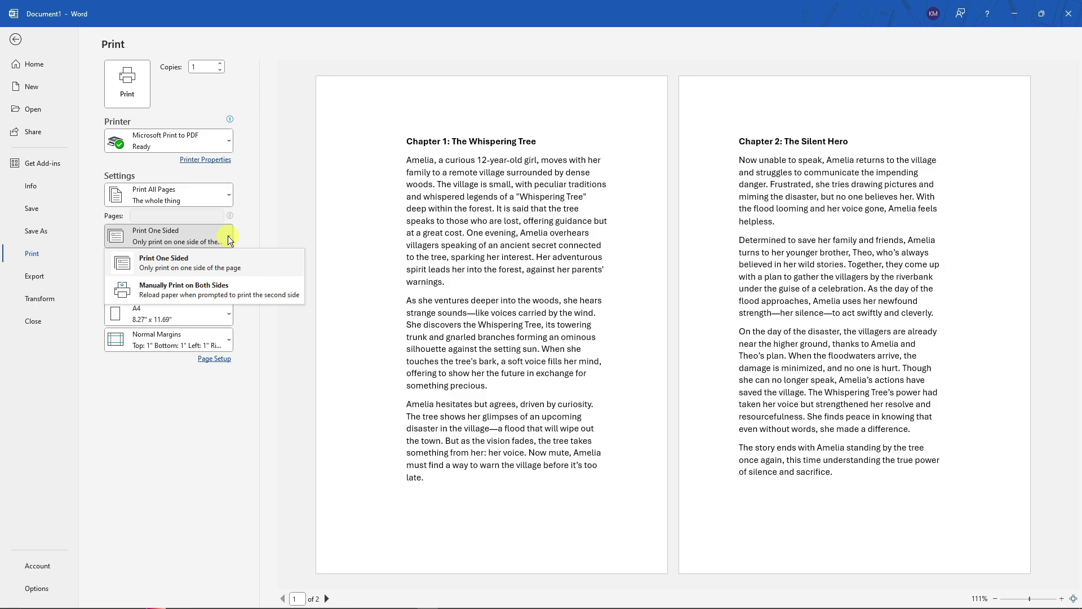
pyautogui.click(210, 290)
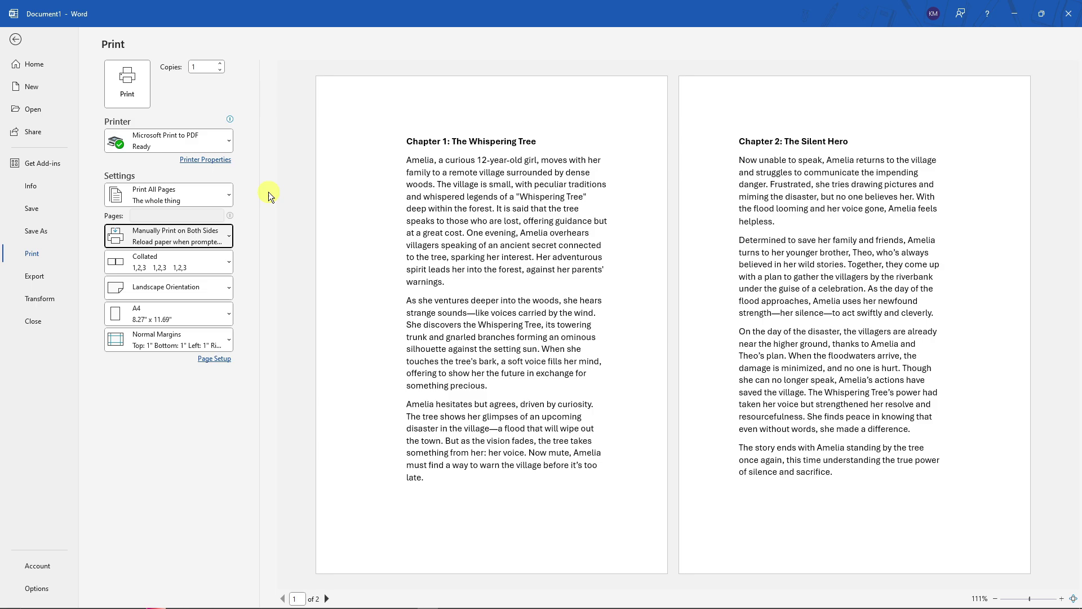
pyautogui.click(222, 194)
pyautogui.click(222, 194)
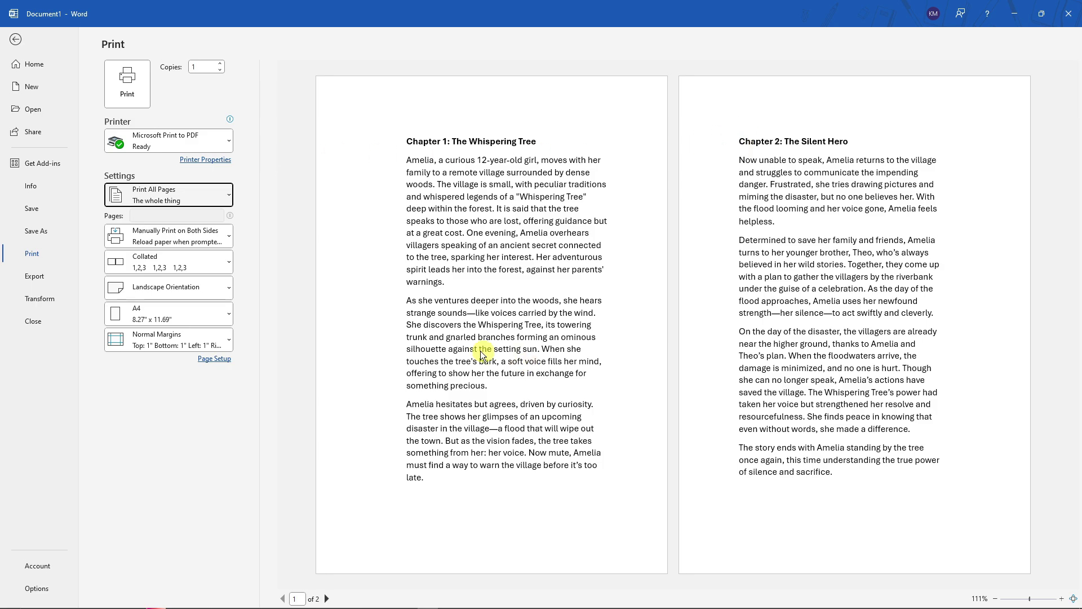
pyautogui.click(224, 195)
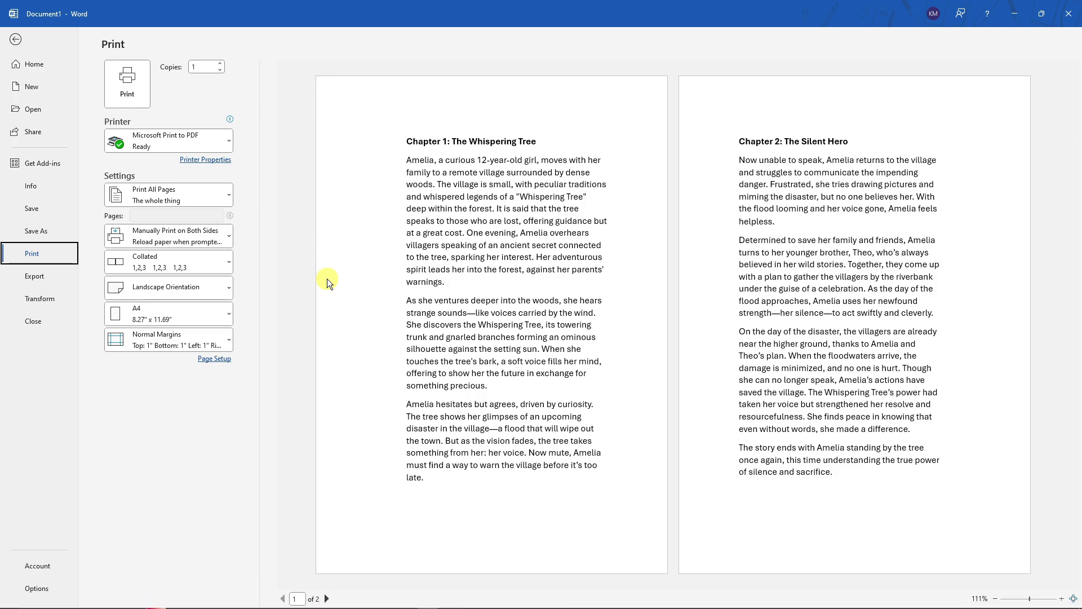
# Step: Launch Notepad via search and select the PRINT ON SHORT EDGE reminder note
pyautogui.click(100, 601)
pyautogui.write('not')
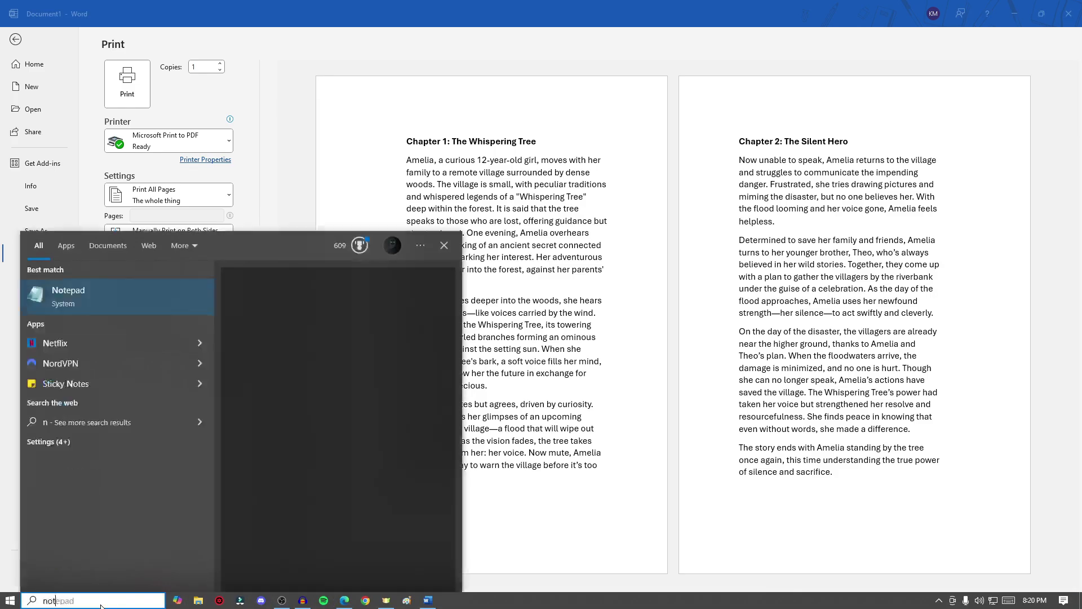
pyautogui.press('Return')
pyautogui.write('SH')
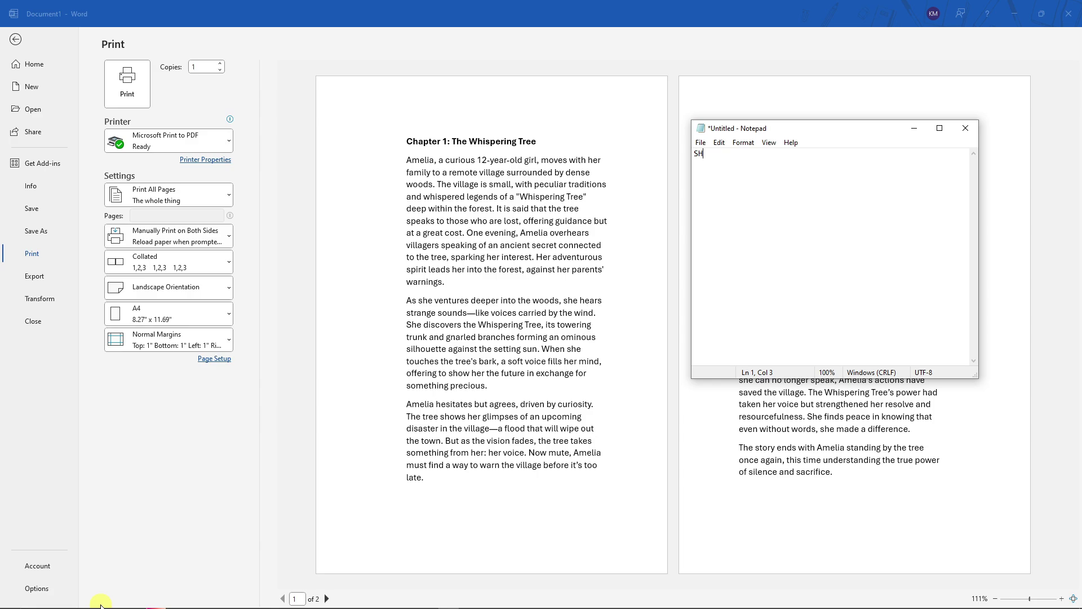
pyautogui.press('BackSpace')
pyautogui.press('BackSpace')
pyautogui.write('P')
pyautogui.scroll(12, 788, 196)
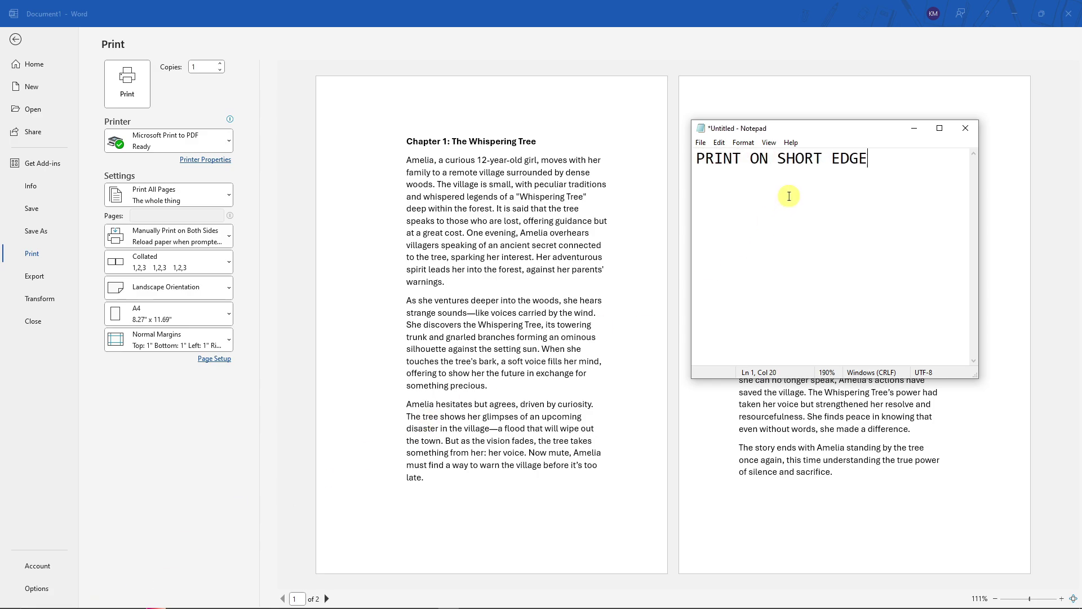
pyautogui.moveTo(919, 161); pyautogui.dragTo(693, 164)
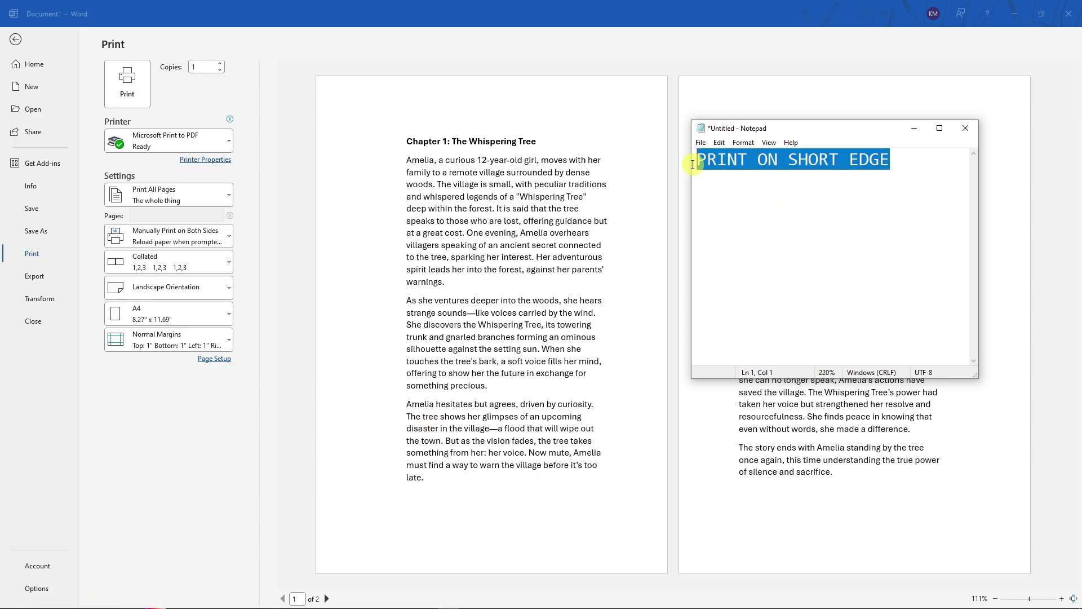
# Step: Minimize the note and review the page-range and Collated options, leaving them unchanged
pyautogui.click(915, 128)
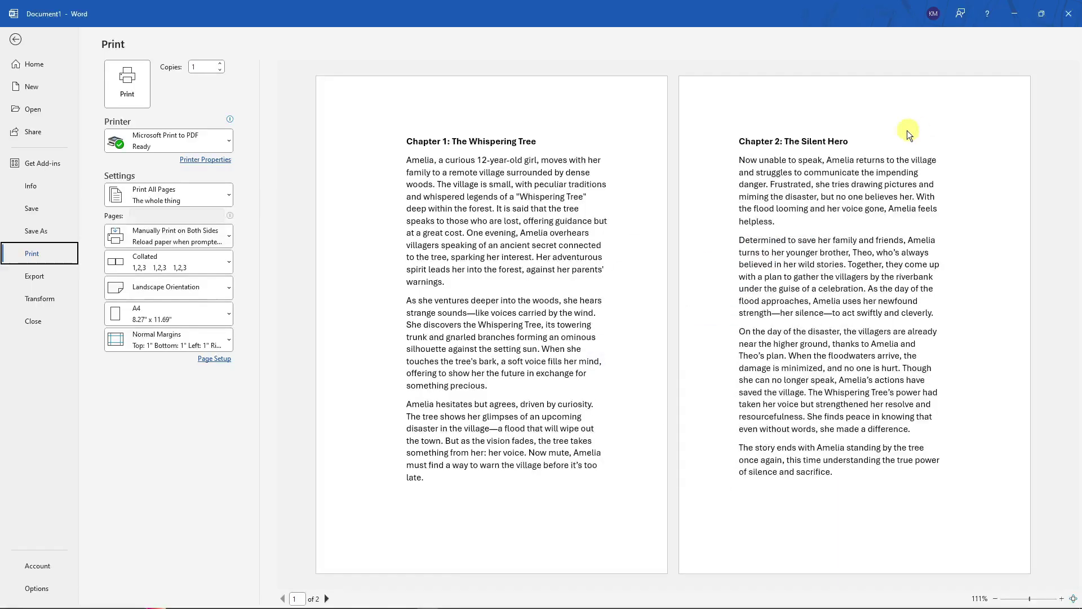
pyautogui.click(211, 194)
pyautogui.click(211, 194)
pyautogui.click(215, 265)
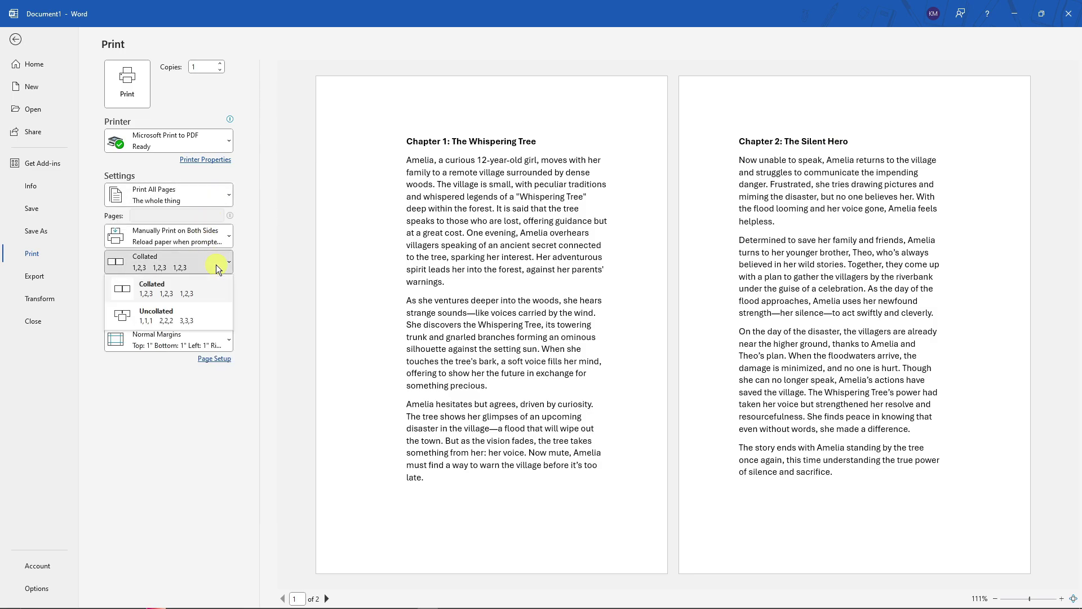
pyautogui.click(215, 265)
# Step: Bring the reminder note back, reposition it, and minimize it again
pyautogui.click(438, 600)
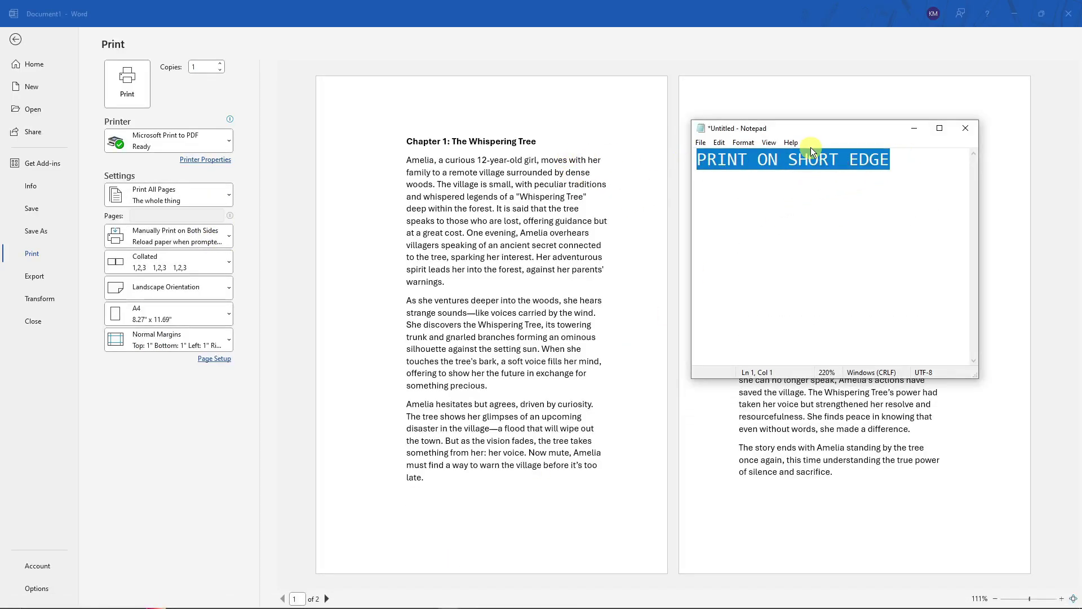
pyautogui.moveTo(826, 128); pyautogui.dragTo(641, 174)
pyautogui.click(737, 213)
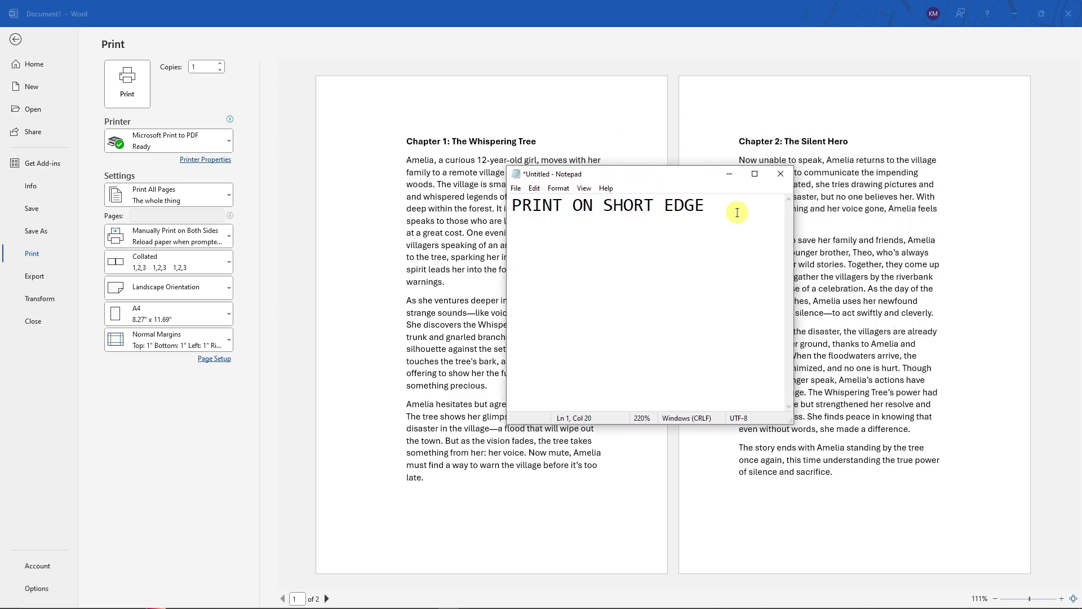
pyautogui.click(732, 176)
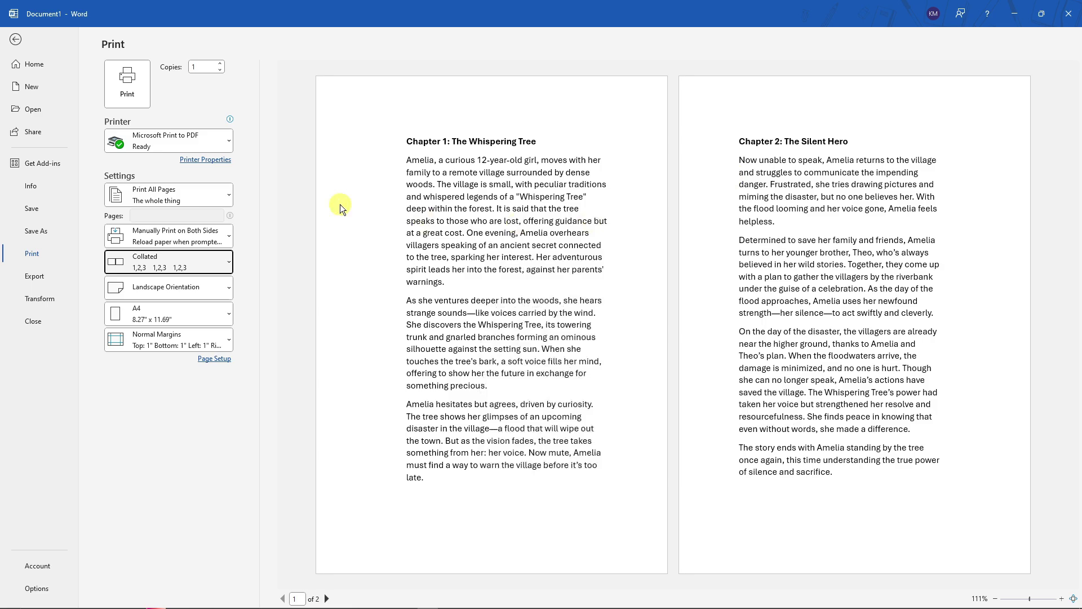
# Step: Return to the document, then open Save As and pick this PC's Documents folder
pyautogui.click(34, 65)
pyautogui.click(14, 40)
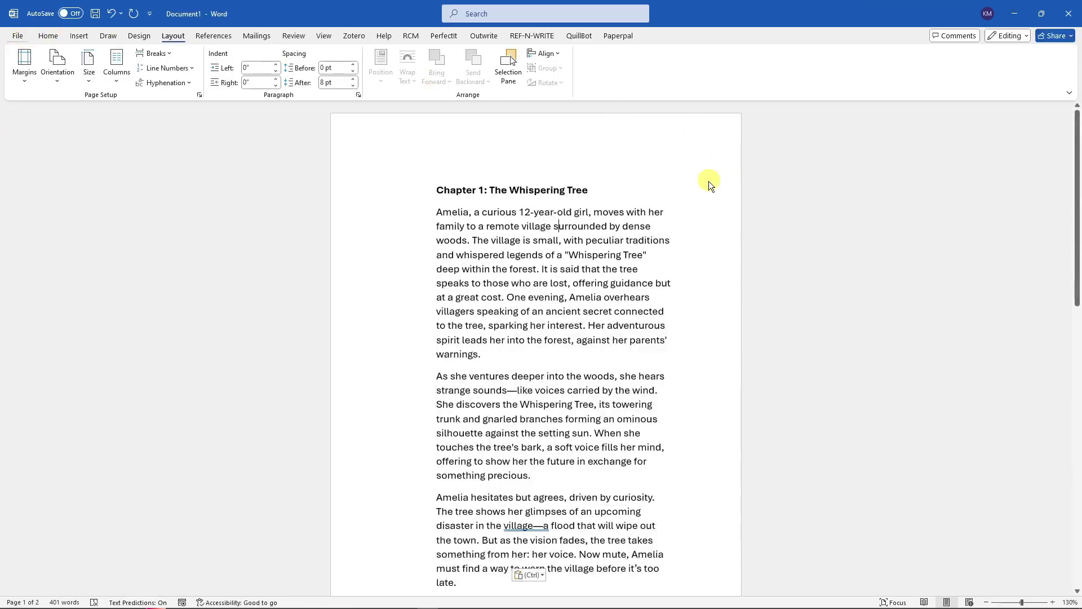
pyautogui.scroll(-2, 684, 249)
pyautogui.scroll(2, 519, 212)
pyautogui.click(21, 36)
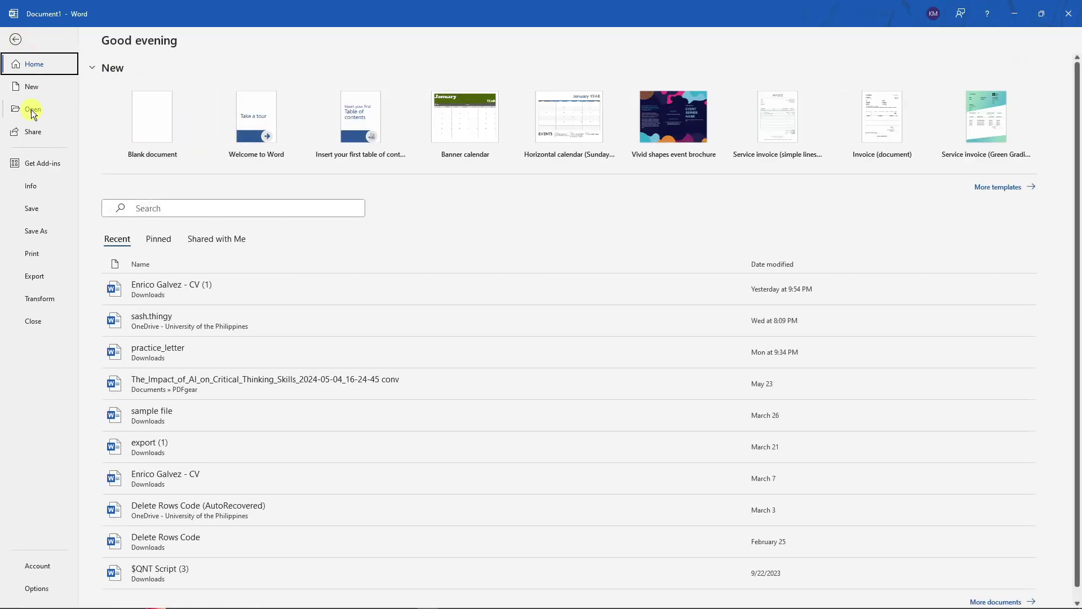
pyautogui.click(39, 232)
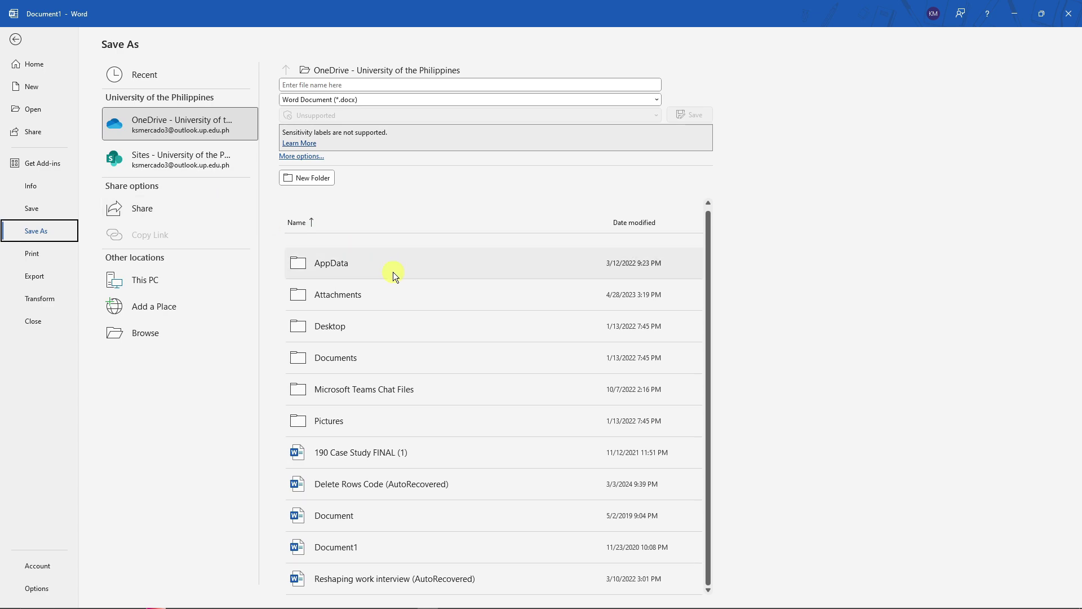
pyautogui.click(376, 332)
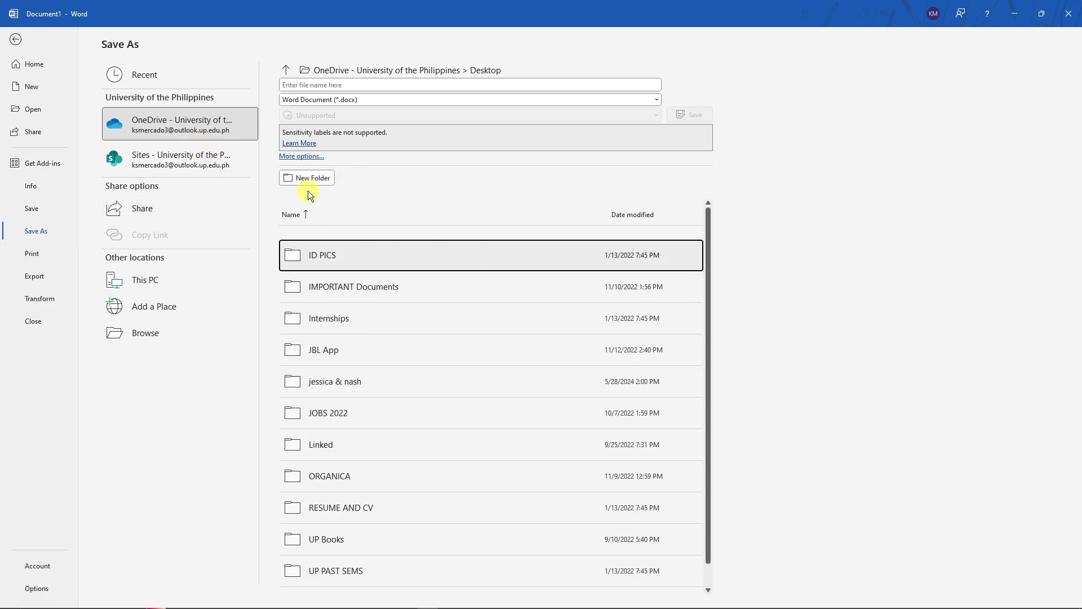
pyautogui.scroll(-1, 522, 385)
pyautogui.scroll(1, 391, 390)
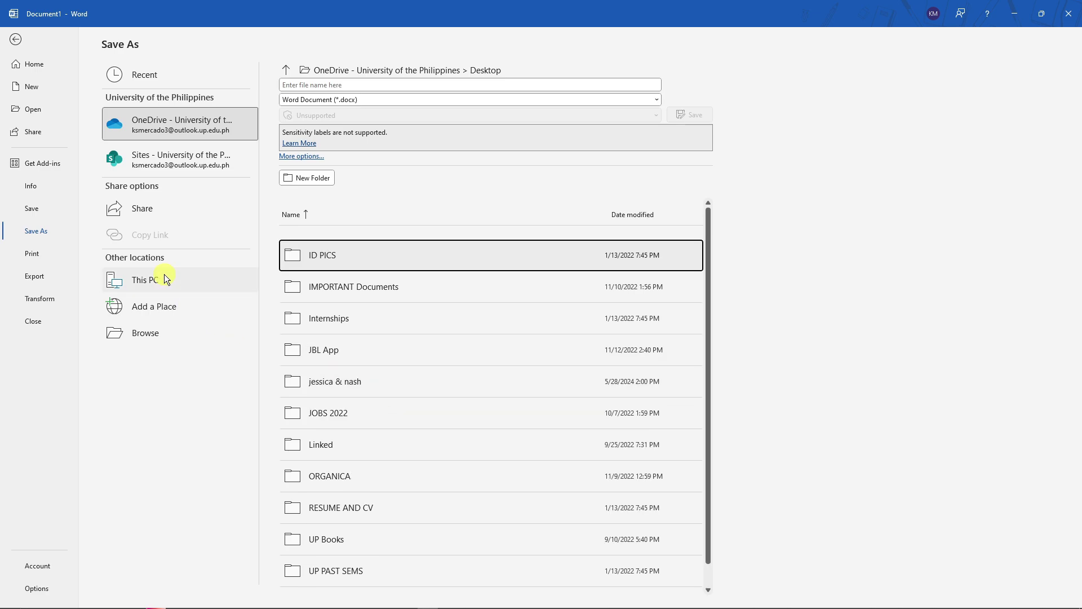
pyautogui.click(164, 277)
pyautogui.scroll(-5, 362, 372)
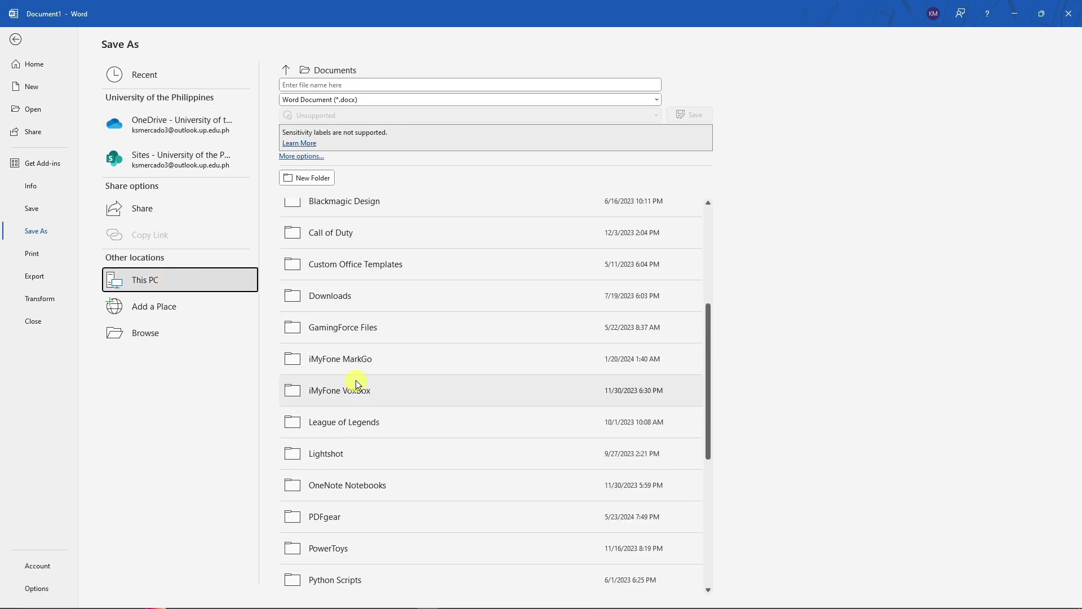
# Step: Save the story as 'BOOK 1' with file type PDF (*.pdf)
pyautogui.click(341, 82)
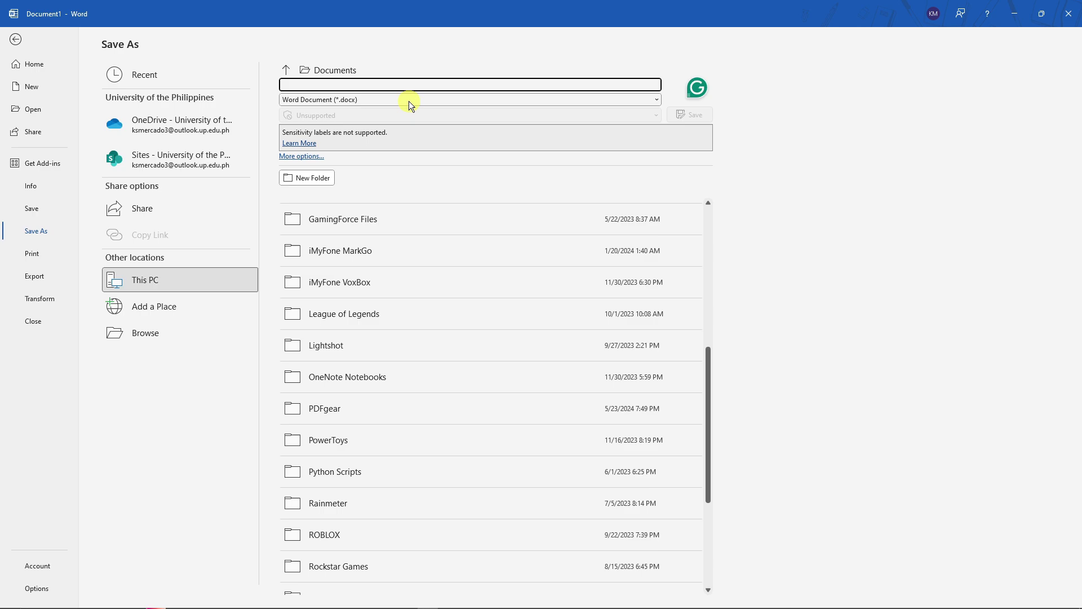
pyautogui.write('BOO')
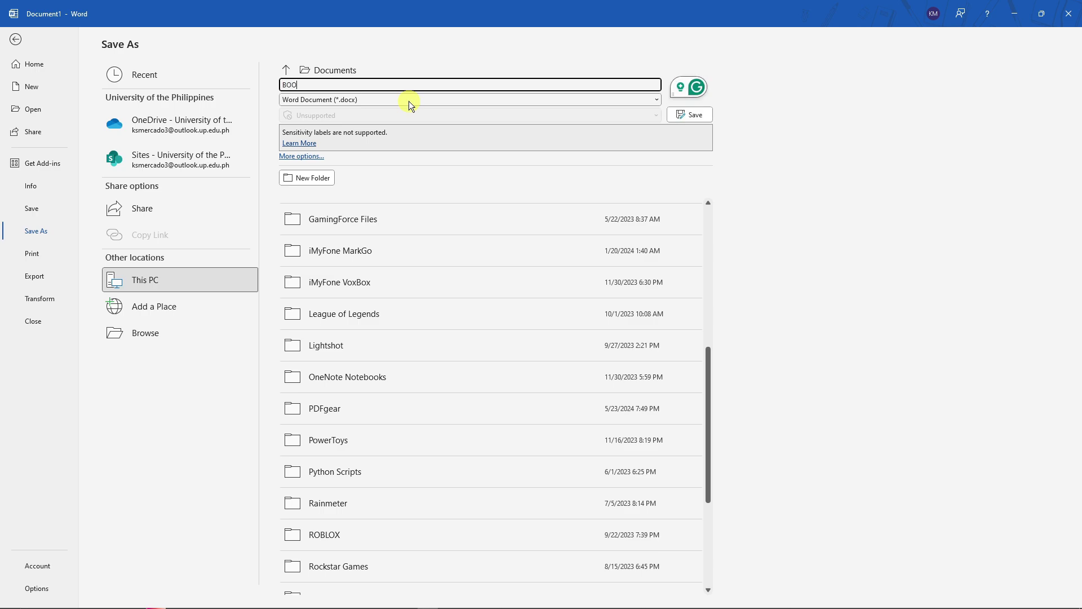
pyautogui.write('K 1')
pyautogui.scroll(3, 447, 317)
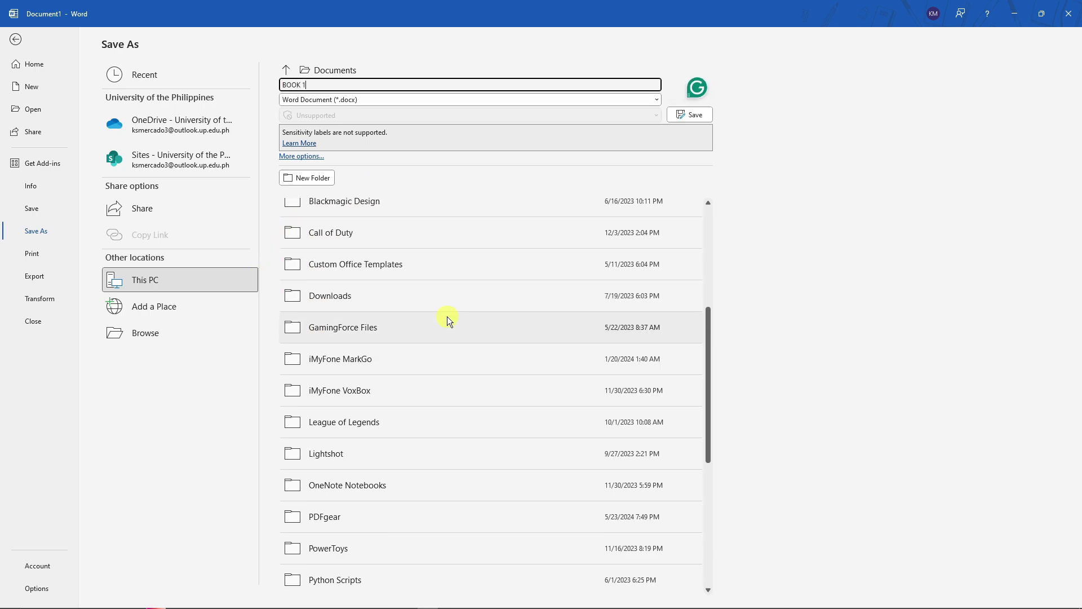
pyautogui.scroll(3, 447, 316)
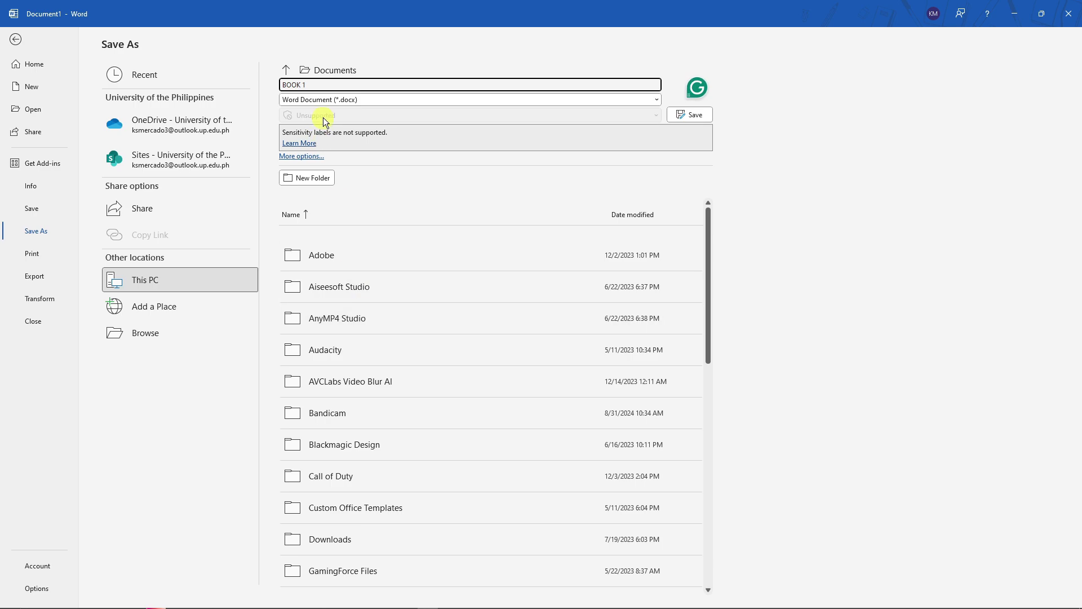
pyautogui.click(336, 100)
pyautogui.click(311, 174)
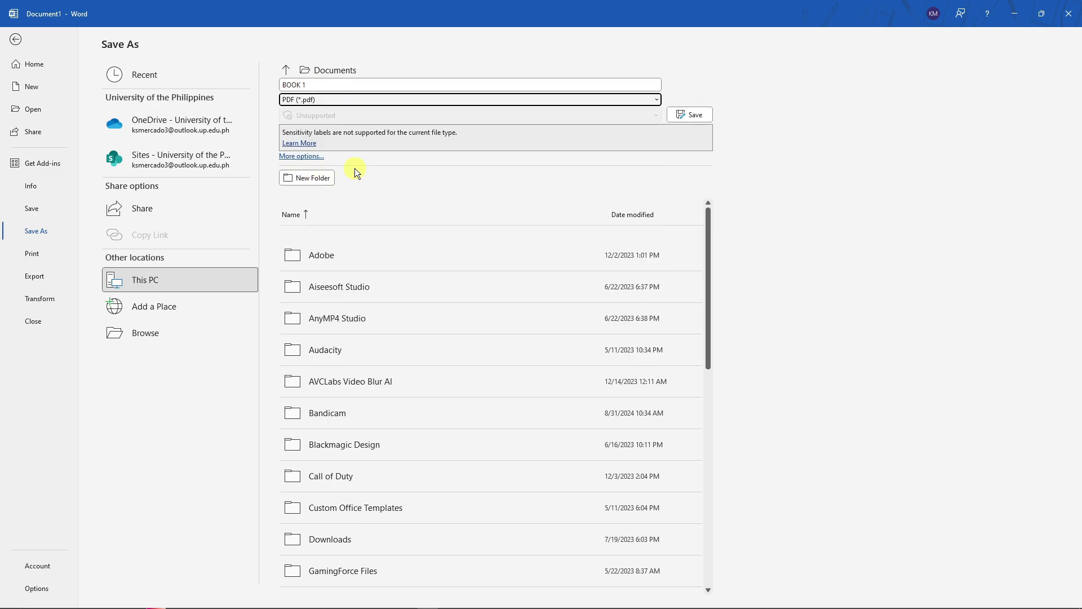
pyautogui.click(705, 118)
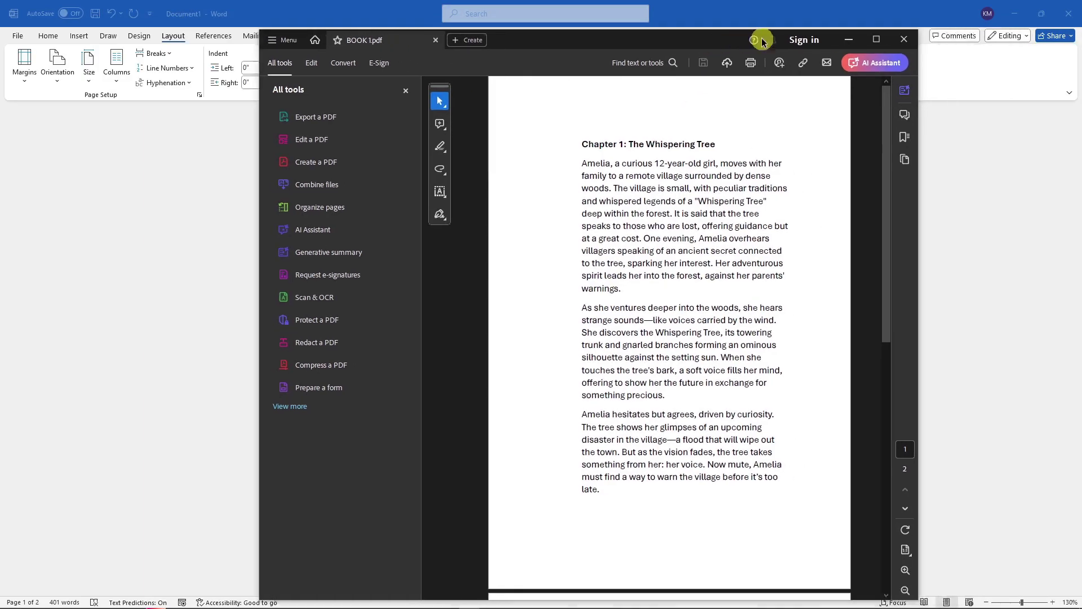
# Step: Maximize the opened BOOK 1.pdf and scroll through it
pyautogui.click(885, 34)
pyautogui.scroll(-1, 690, 221)
pyautogui.scroll(-5, 691, 220)
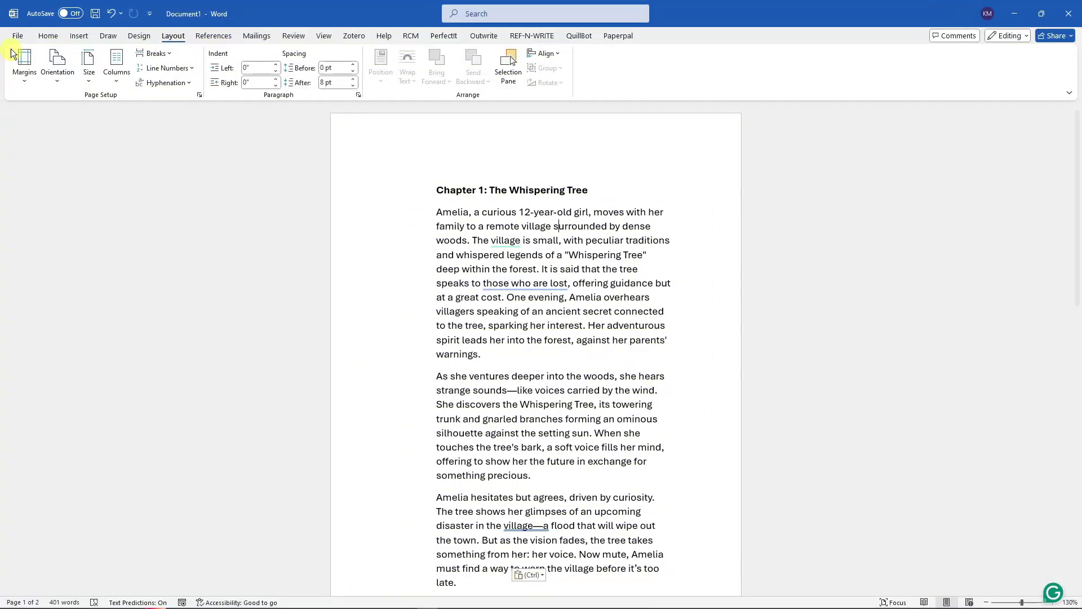
pyautogui.click(21, 36)
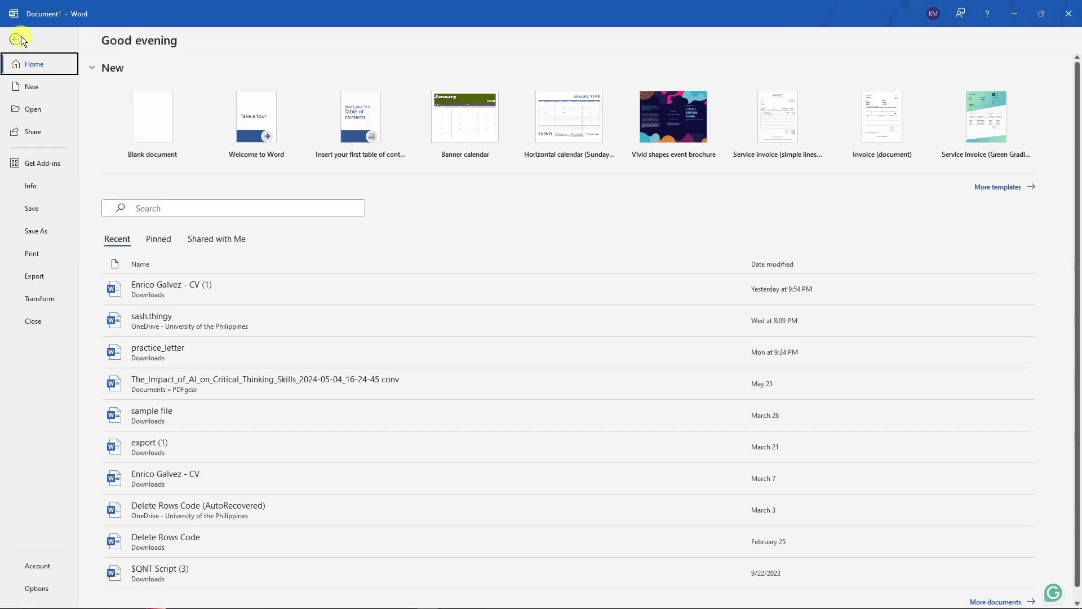
pyautogui.click(35, 276)
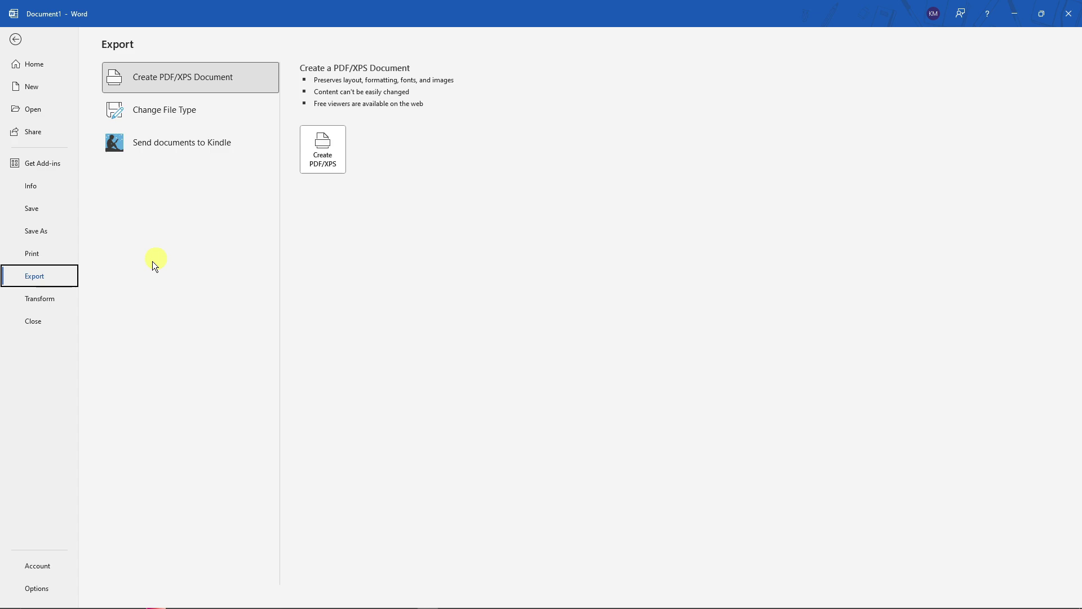
pyautogui.click(55, 298)
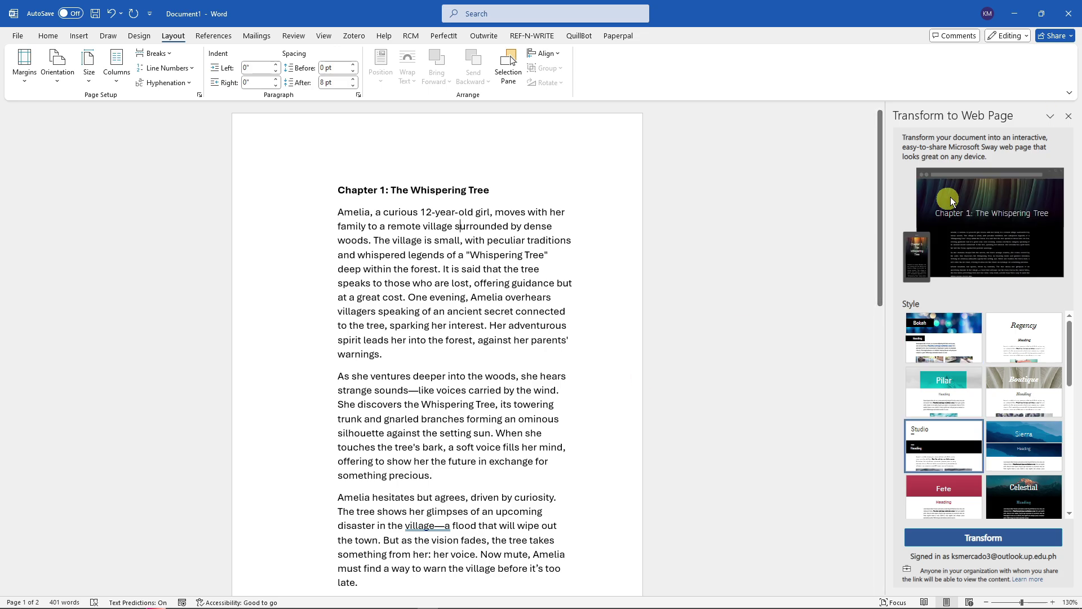
pyautogui.click(958, 391)
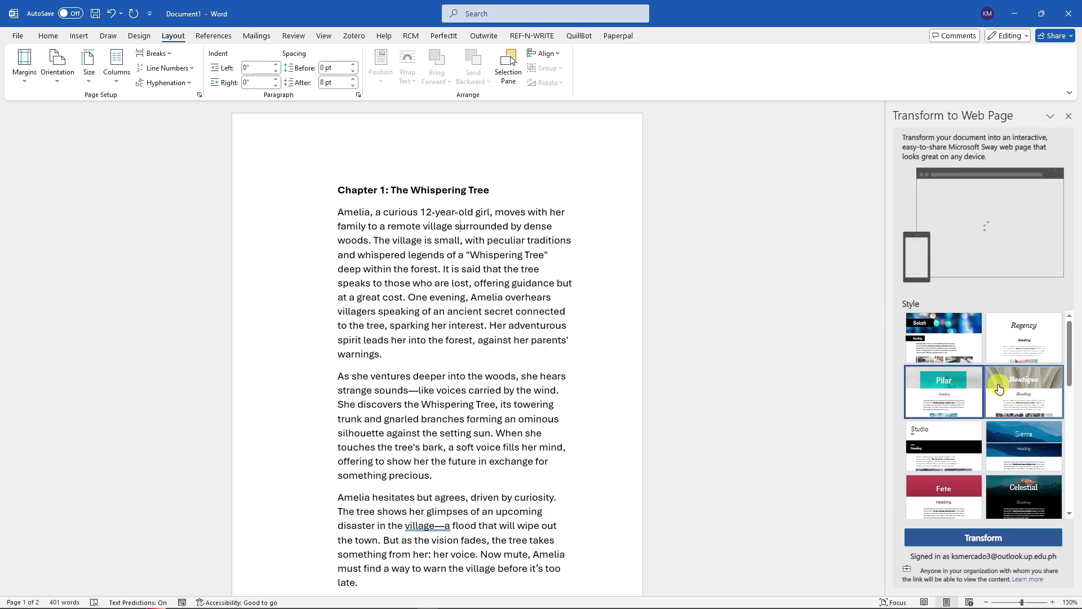
pyautogui.scroll(-3, 1006, 398)
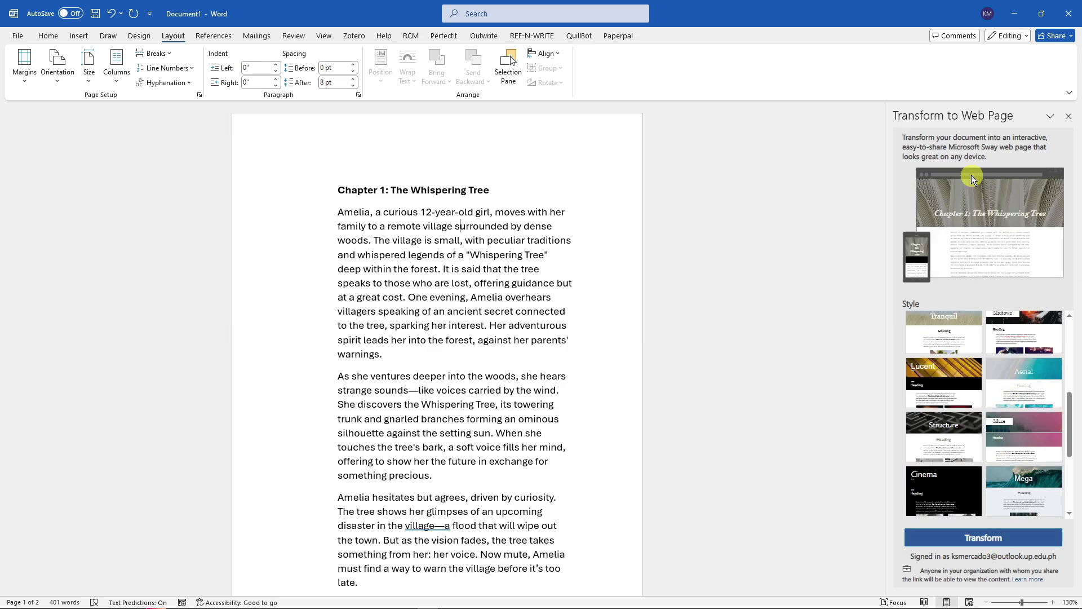
pyautogui.click(1068, 117)
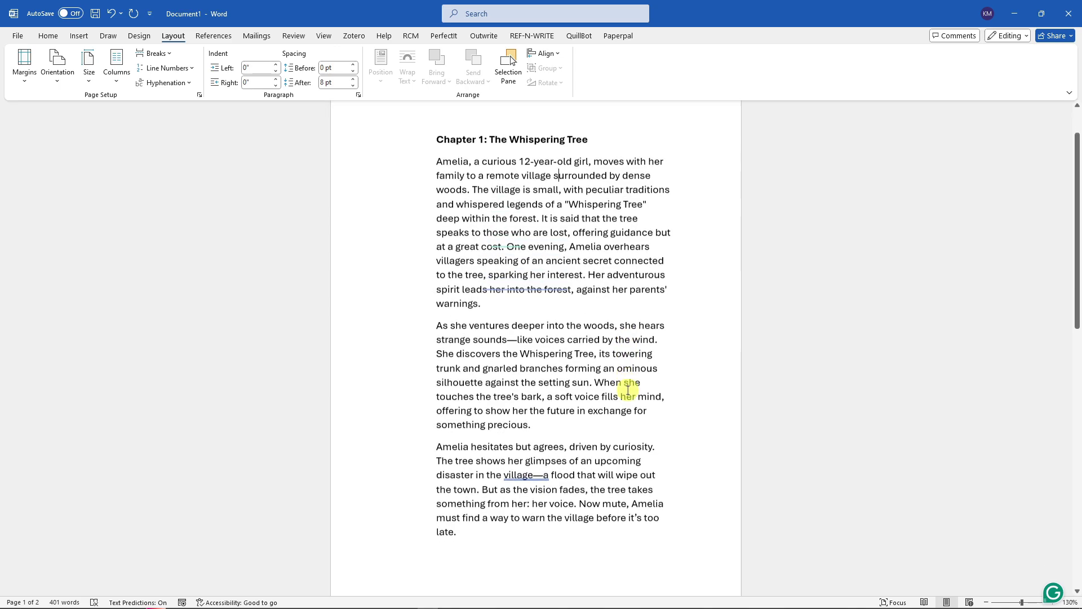
pyautogui.scroll(-4, 627, 390)
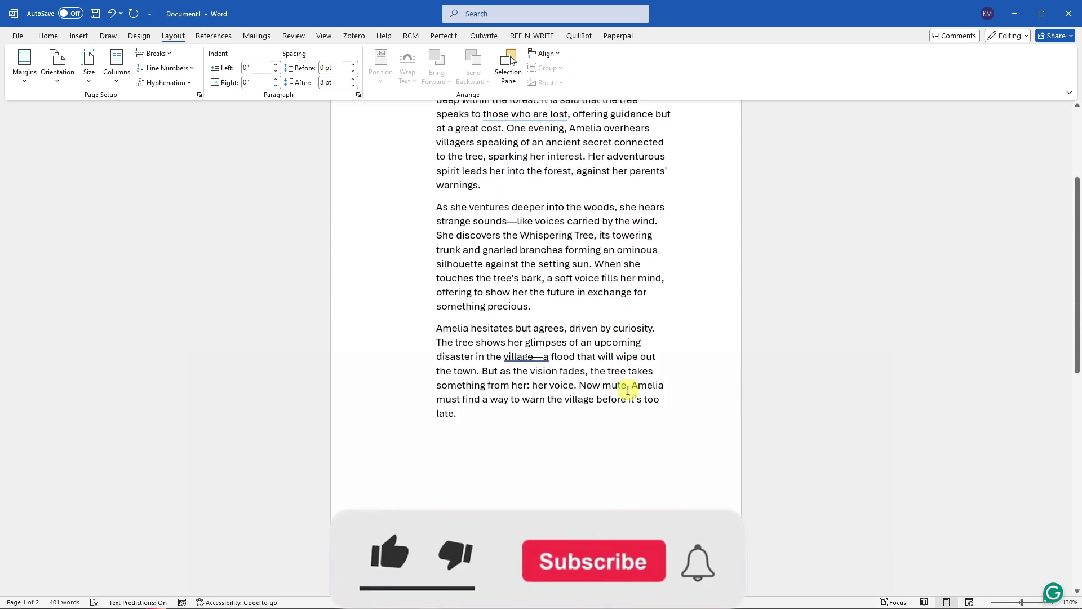
pyautogui.scroll(-3, 628, 390)
pyautogui.scroll(-10, 627, 390)
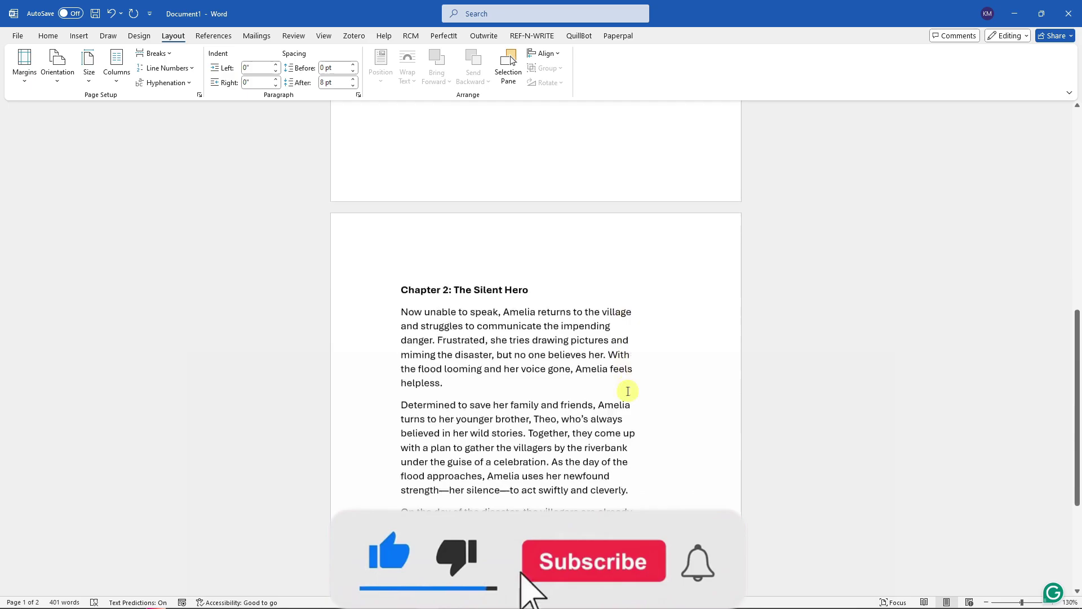